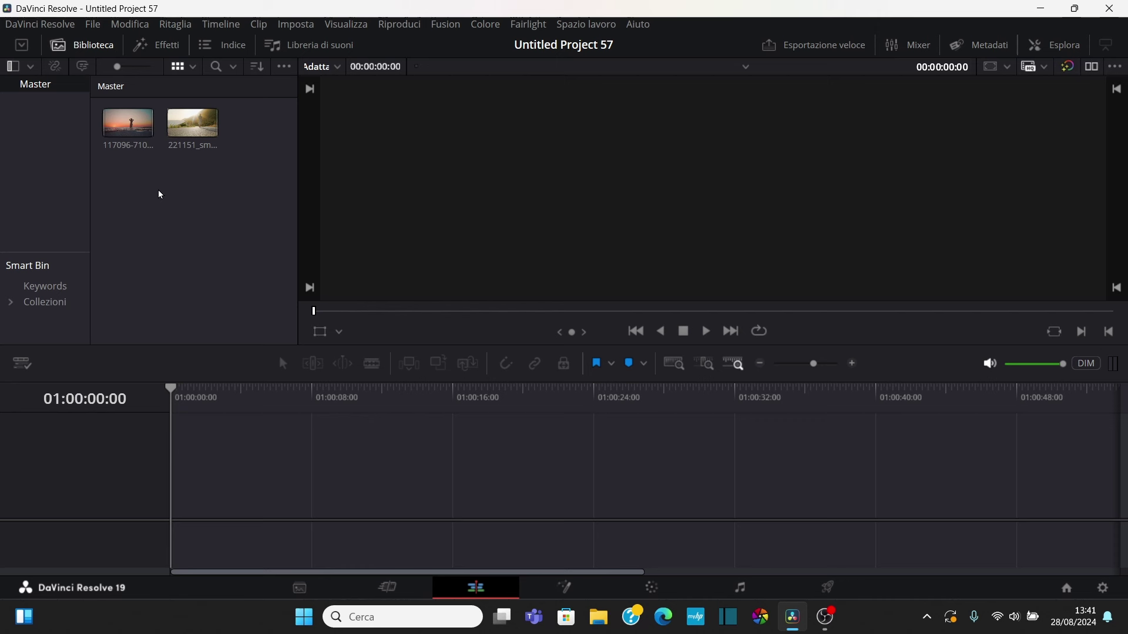
left_click(1092, 68)
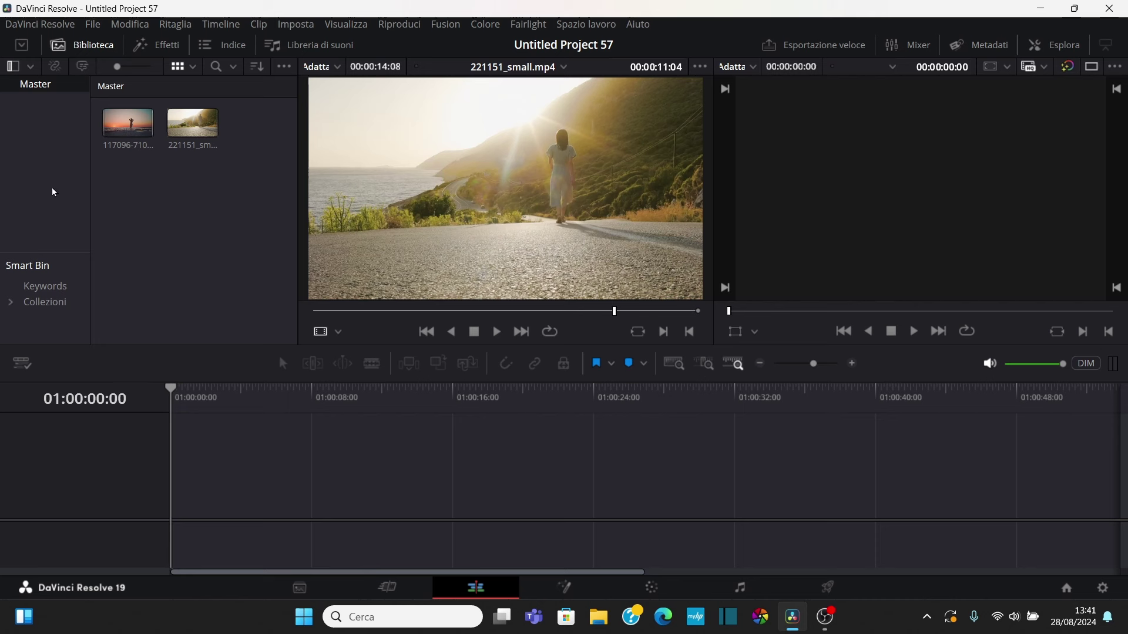
left_click(128, 122)
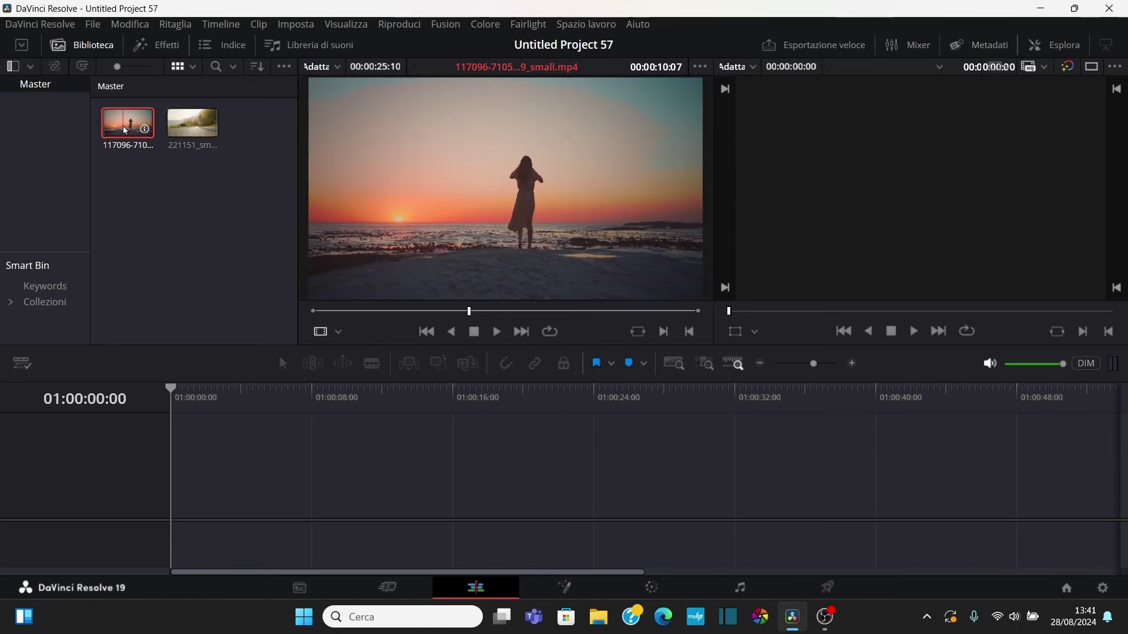
mouse_move(125, 130)
left_mouse_down()
mouse_move(237, 530)
mouse_move(168, 520)
left_mouse_up()
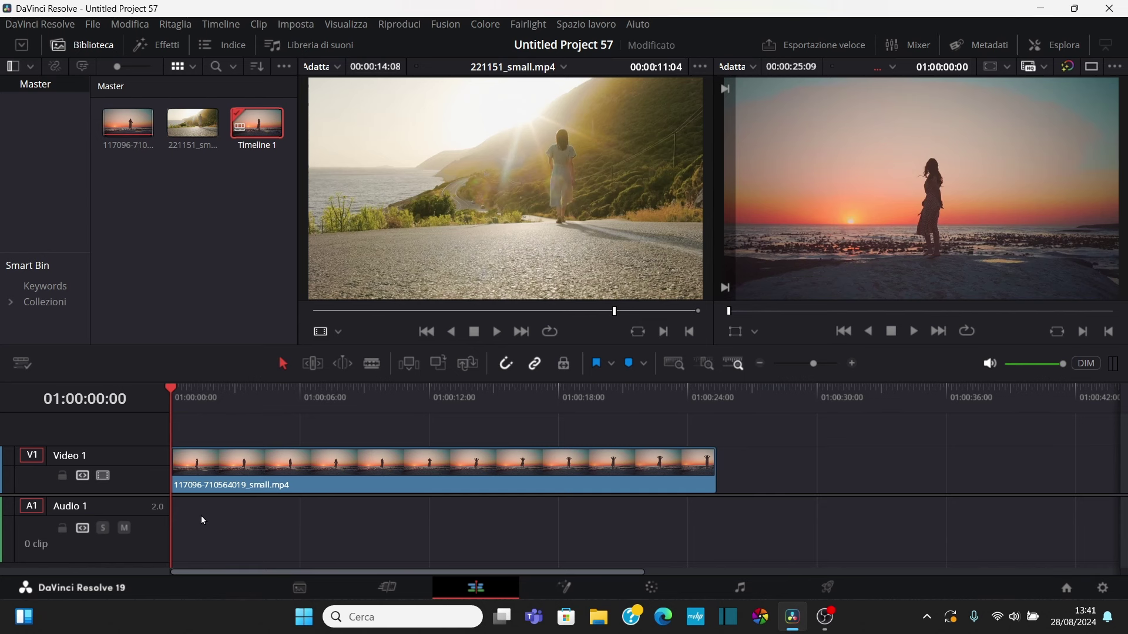
key("ctrl+z")
key("ctrl+z")
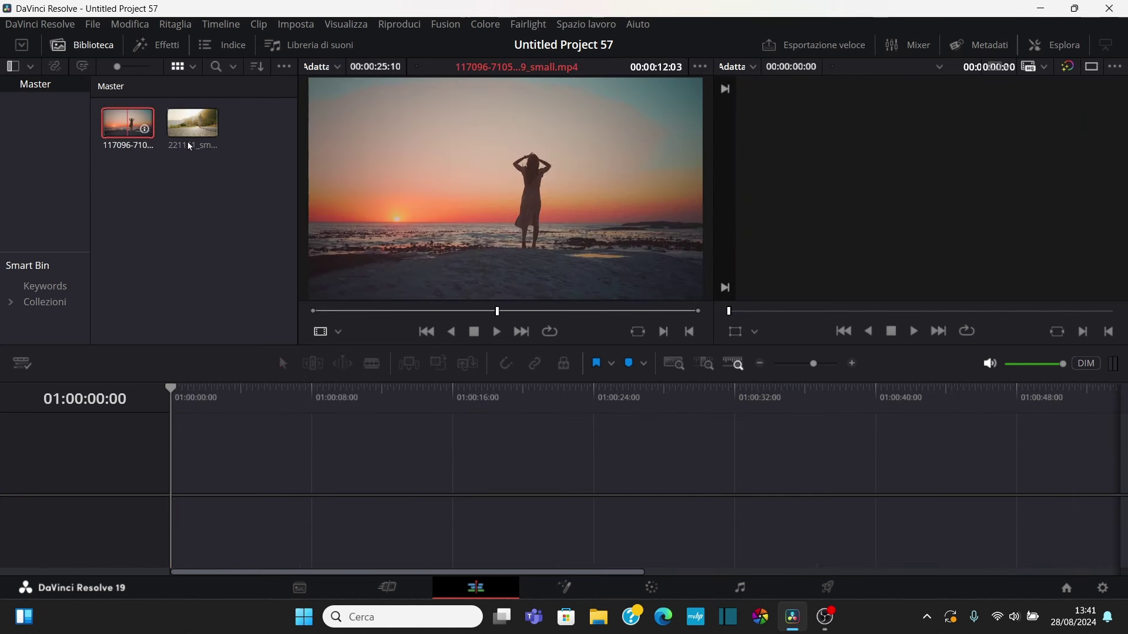
mouse_move(477, 242)
left_mouse_down()
mouse_move(455, 179)
mouse_move(188, 477)
mouse_move(175, 473)
left_mouse_up()
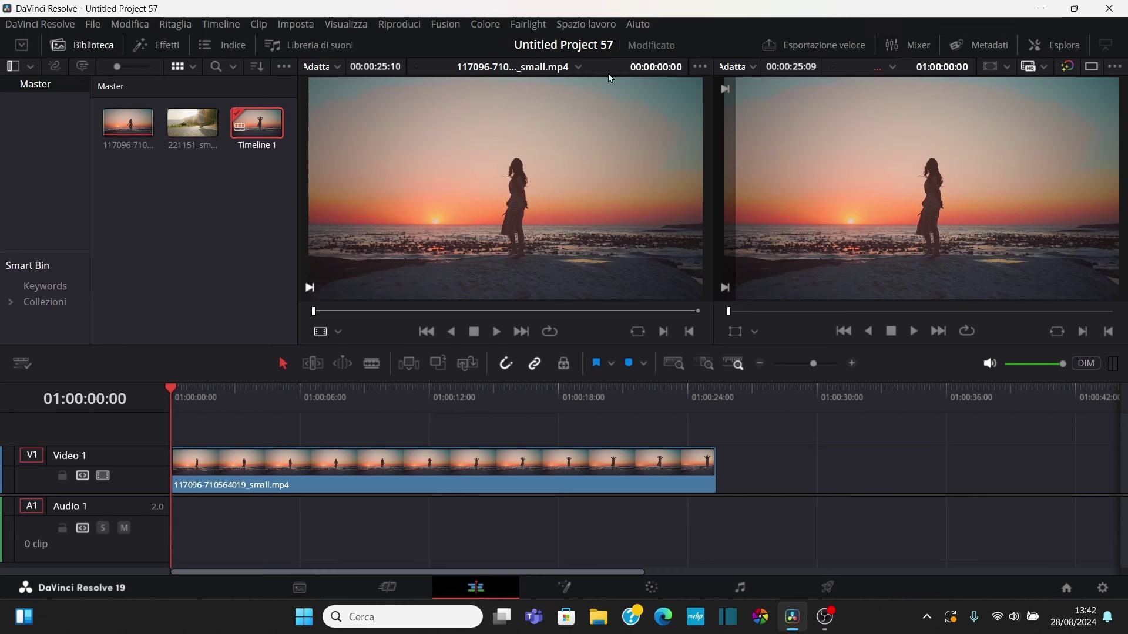
Load 221151_small.mp4 into the source viewer, cued to its first frame.
left_click(497, 469)
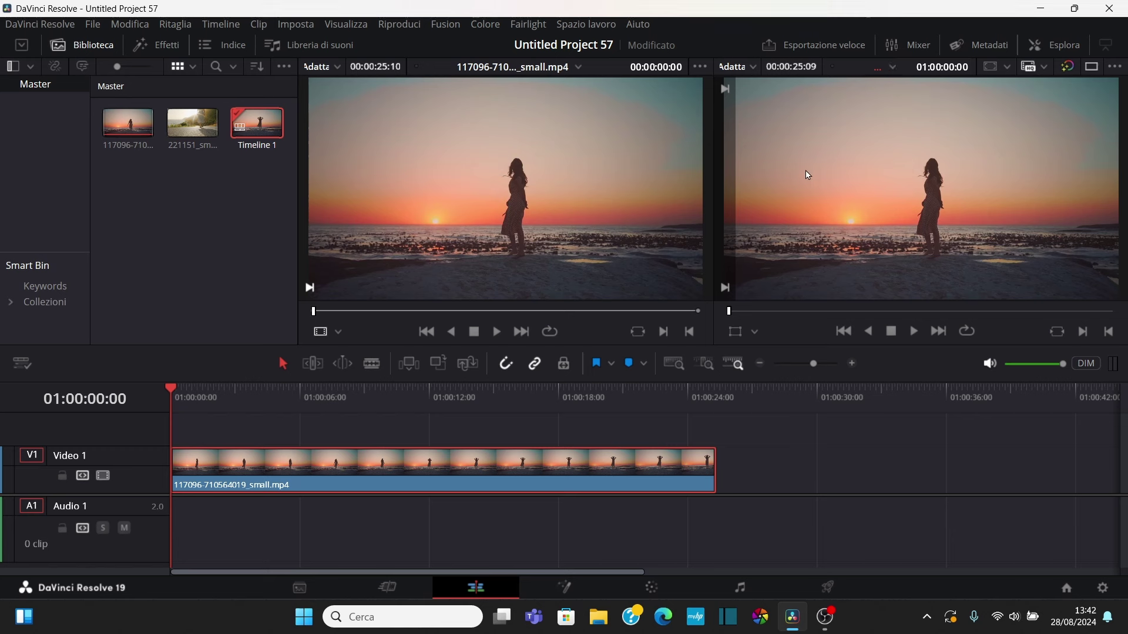
left_click(170, 151)
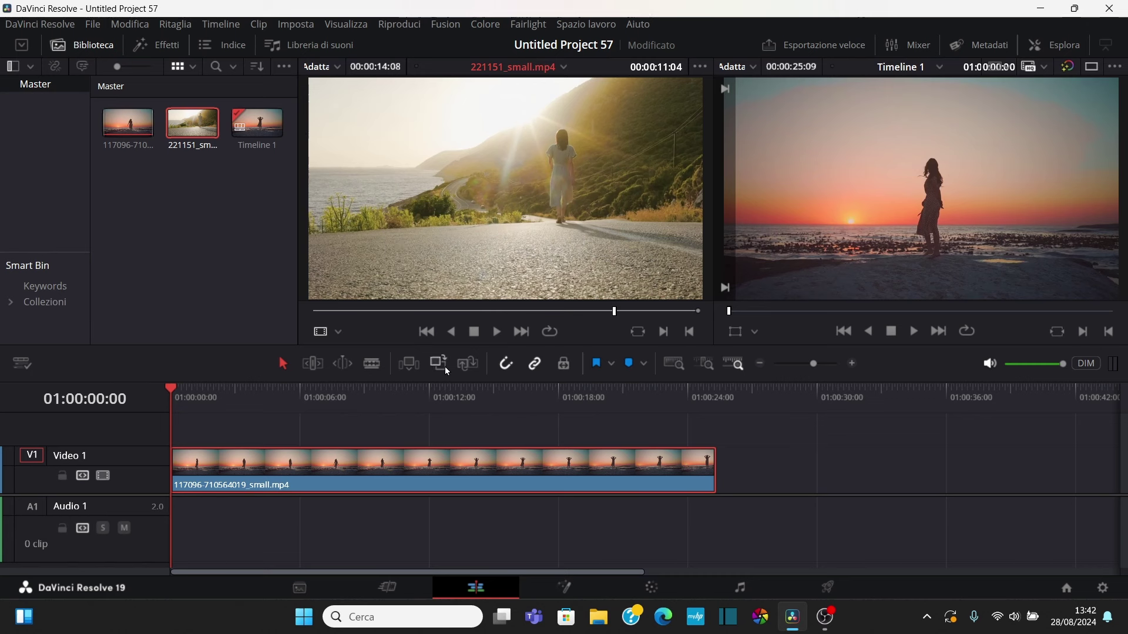
left_click(426, 331)
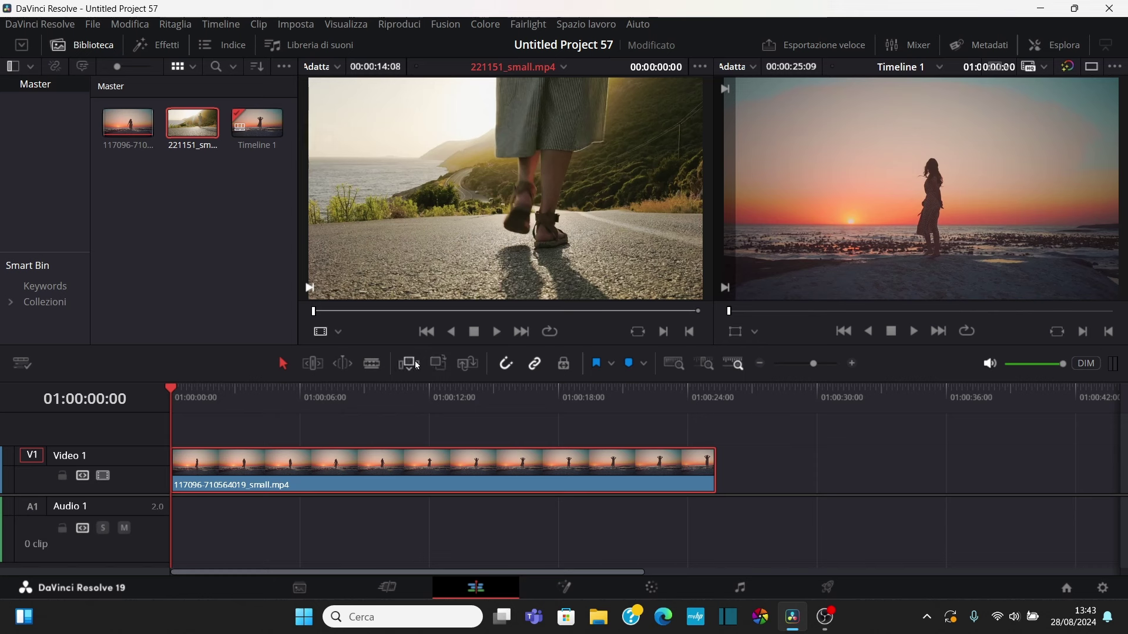
Park the playhead at the sunset clip's end, try inserting the road clip, then undo it.
left_click(708, 400)
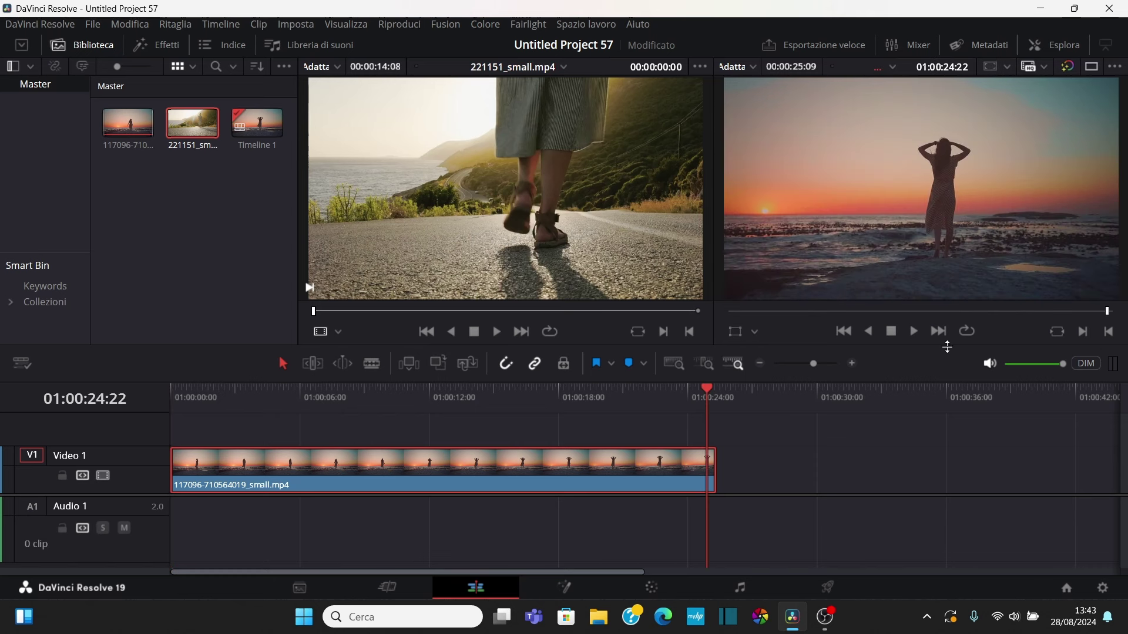
key("Down")
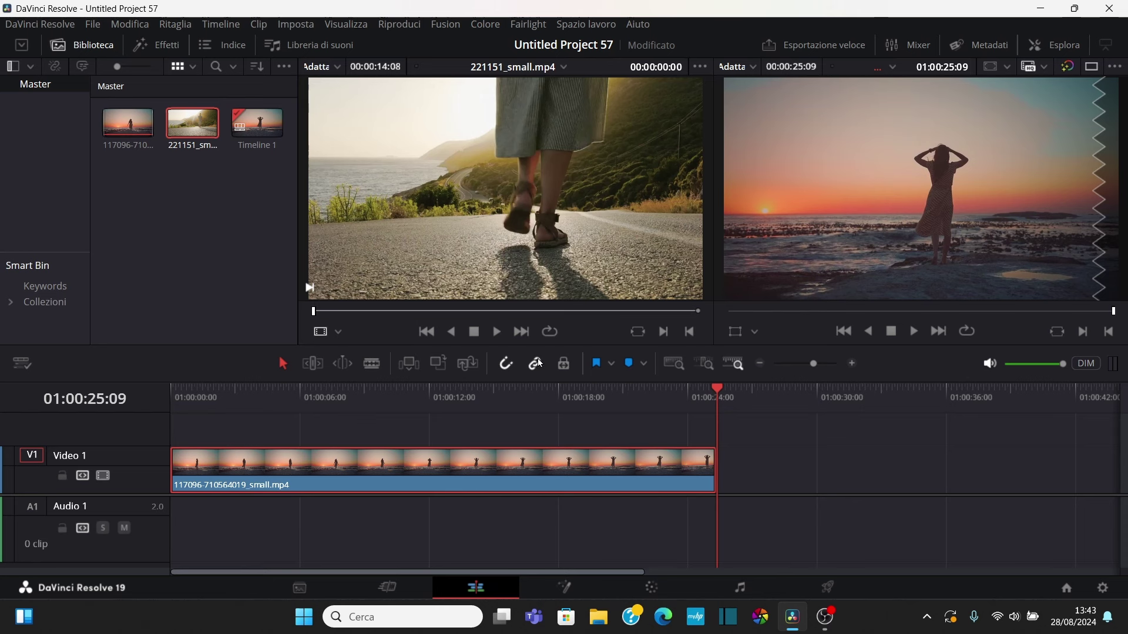
left_click(408, 365)
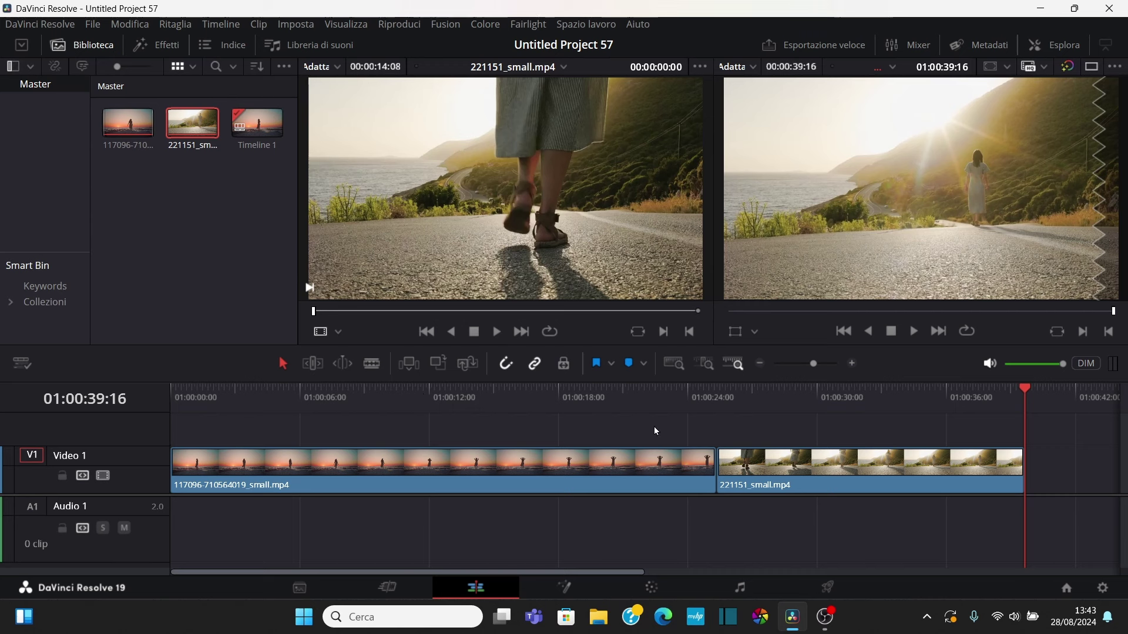
key("ctrl+z")
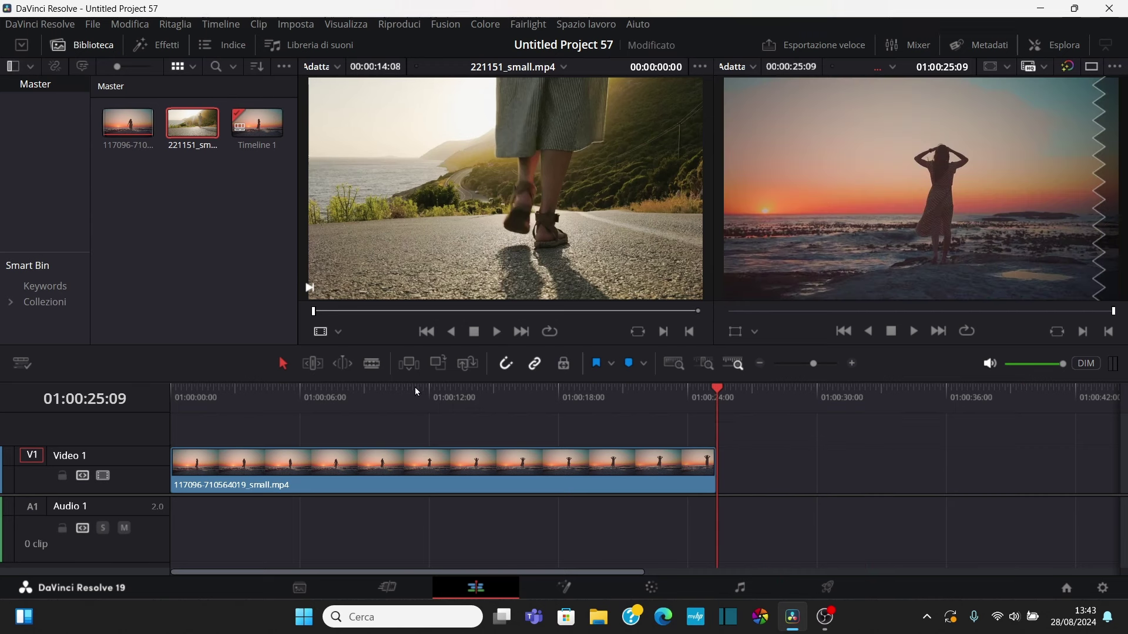
left_click(416, 392)
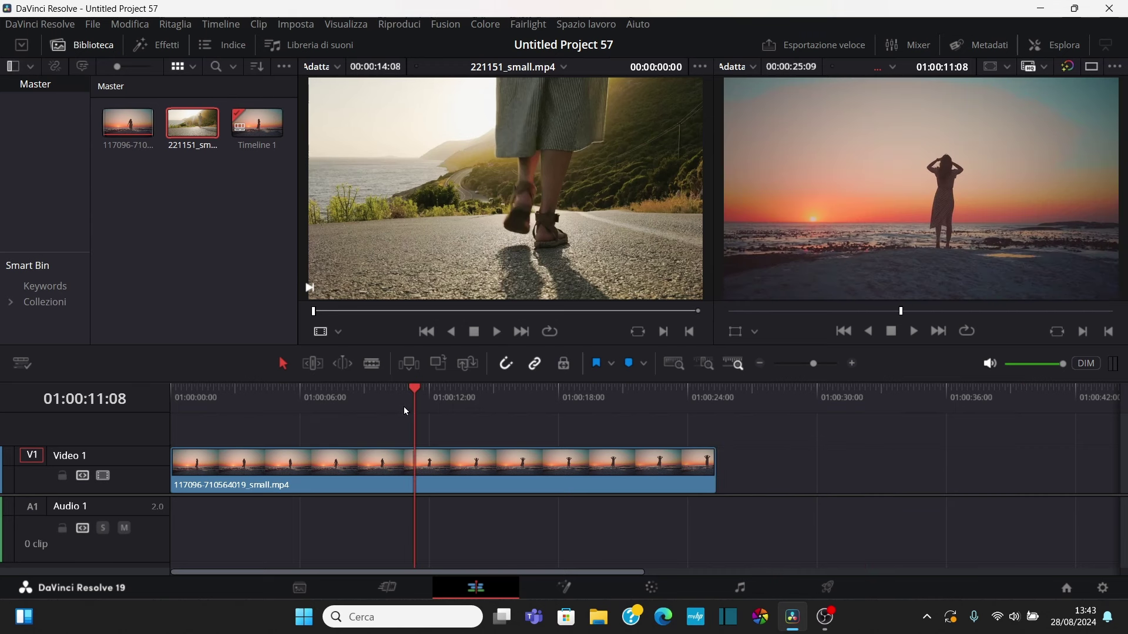
left_click(409, 364)
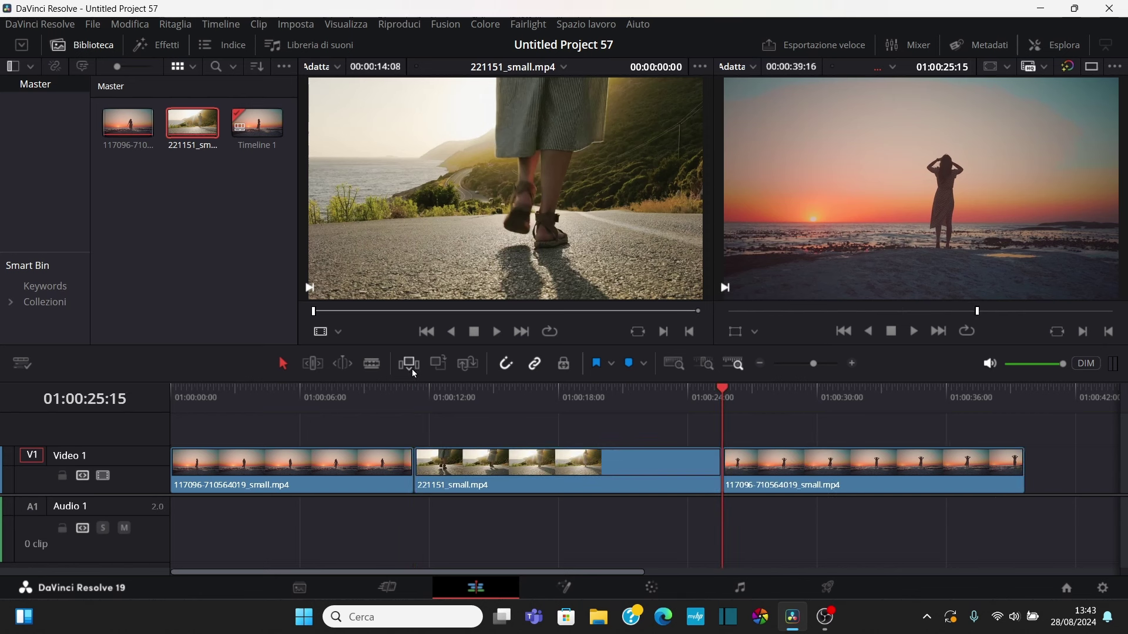
key("ctrl+s")
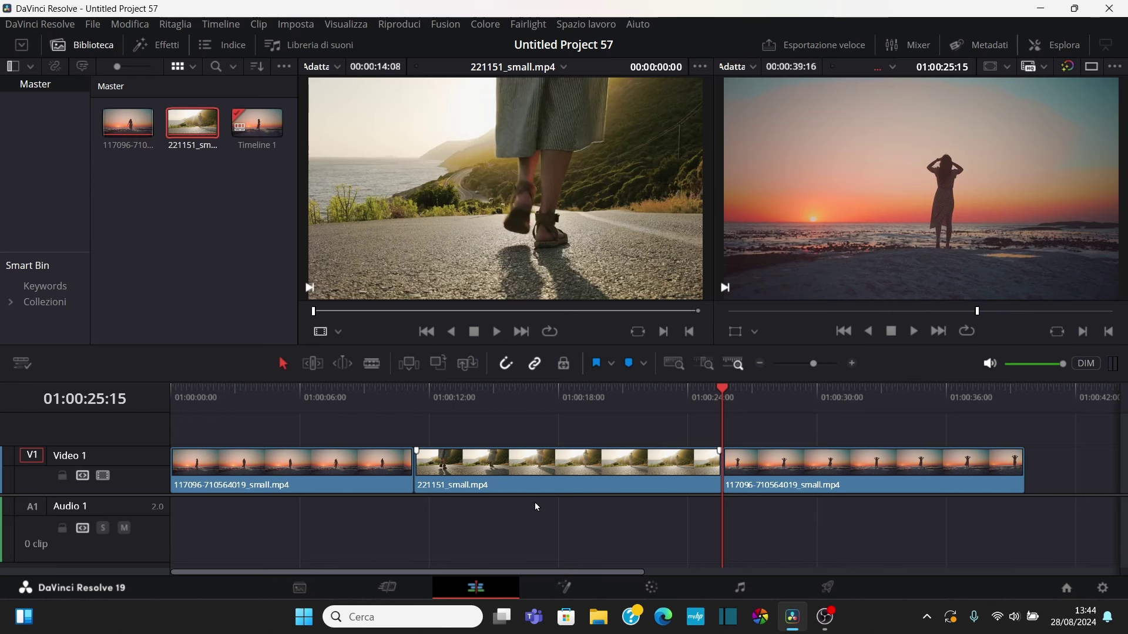
key("ctrl+z")
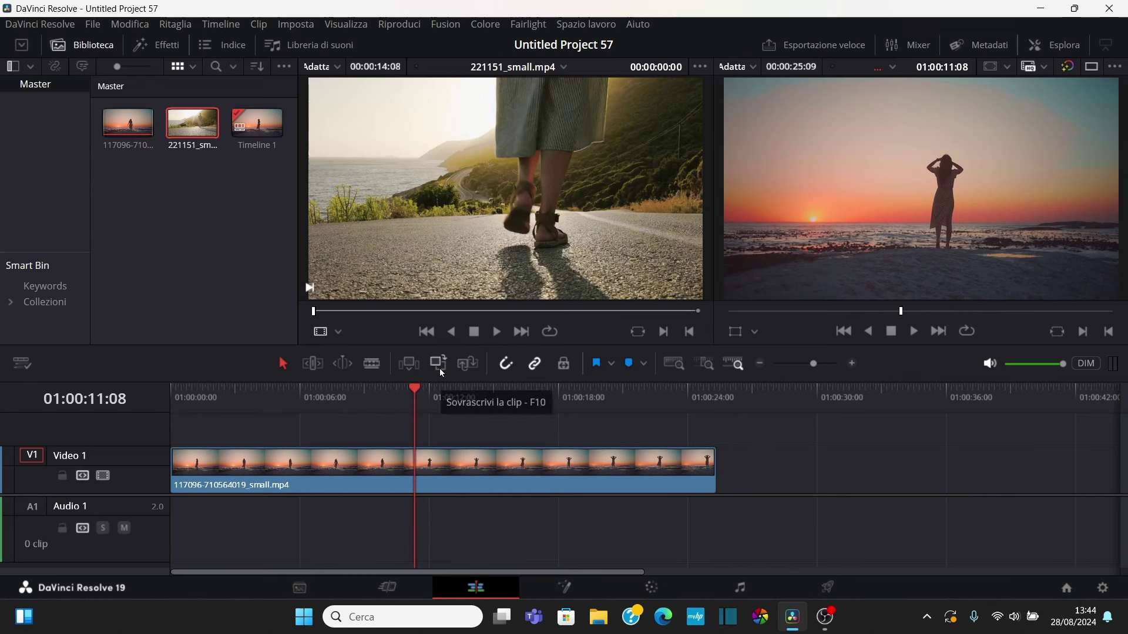
left_click(229, 393)
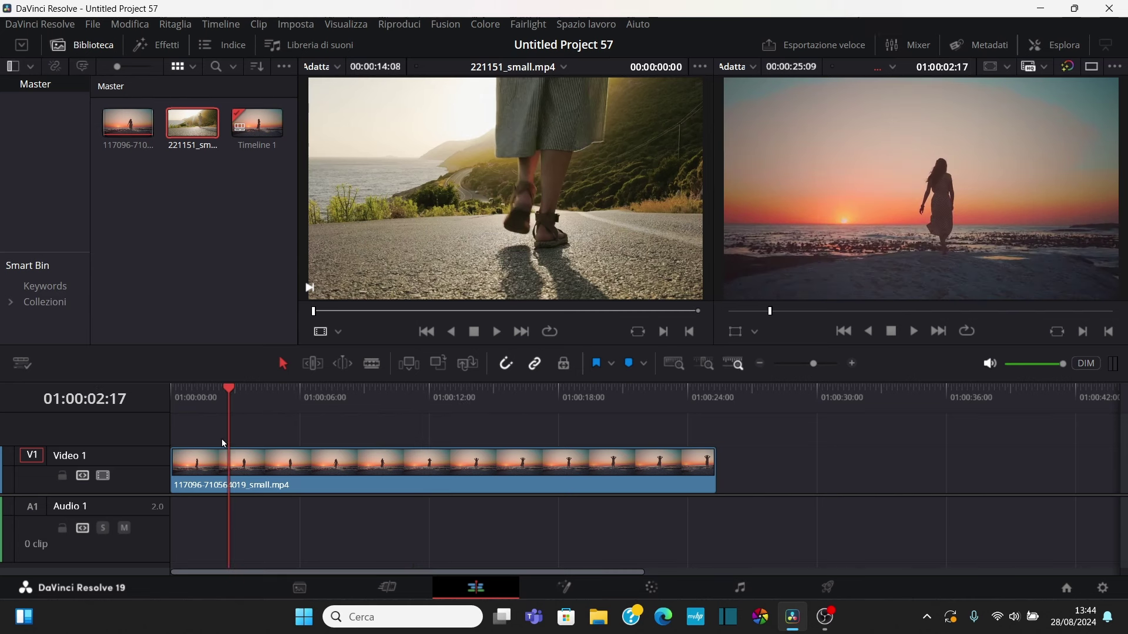
left_click(187, 474)
left_click(439, 364)
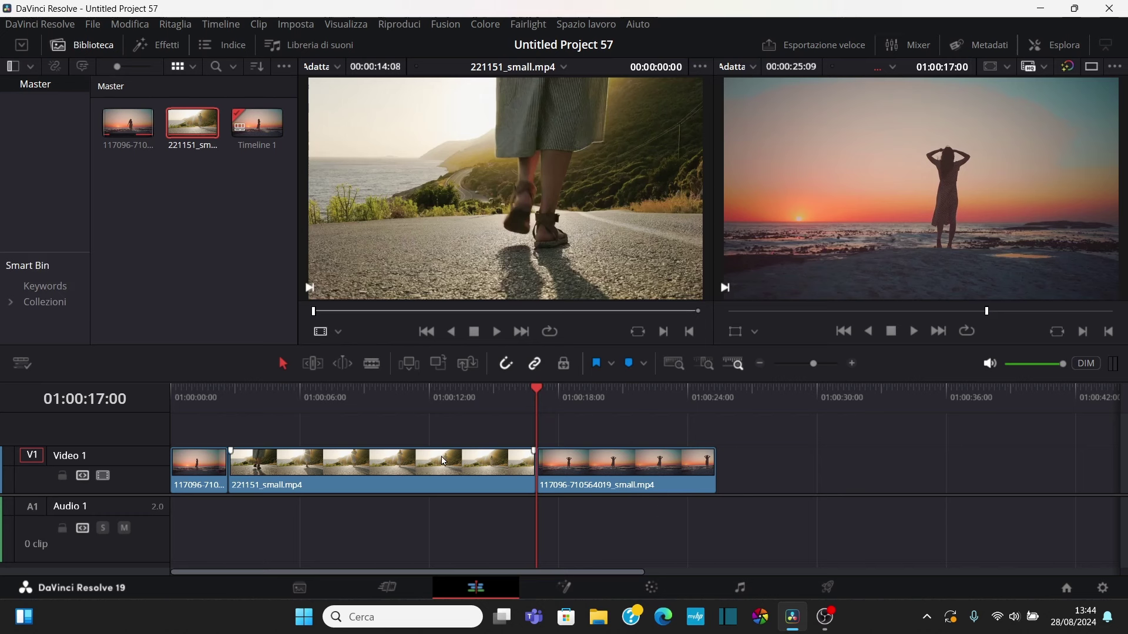
key("ctrl+z")
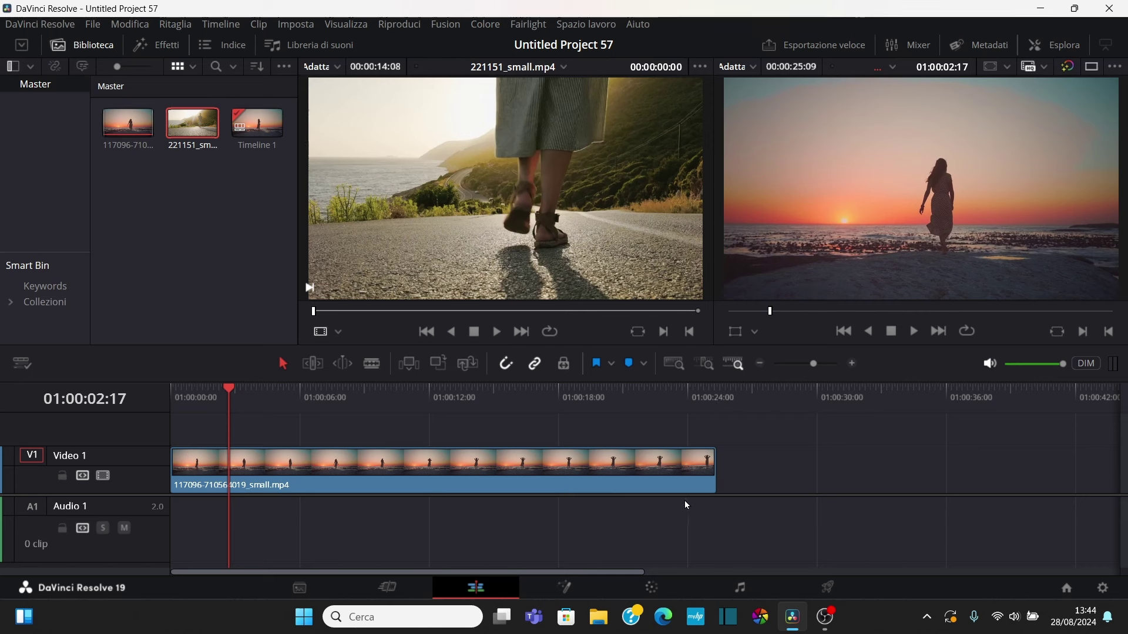
left_click(389, 393)
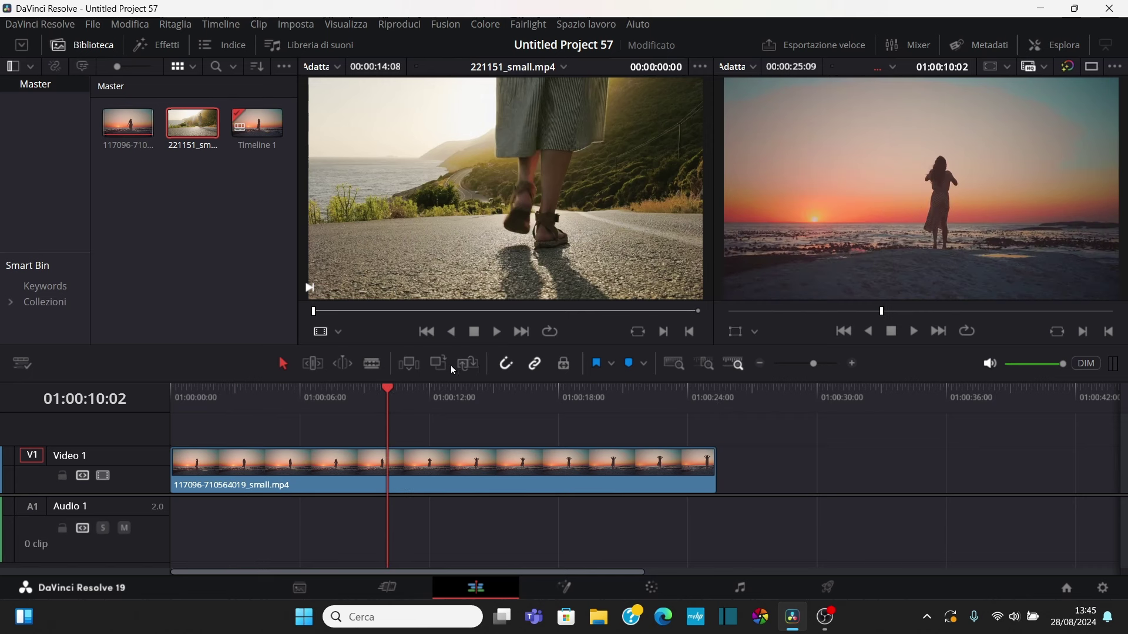
left_click(246, 391)
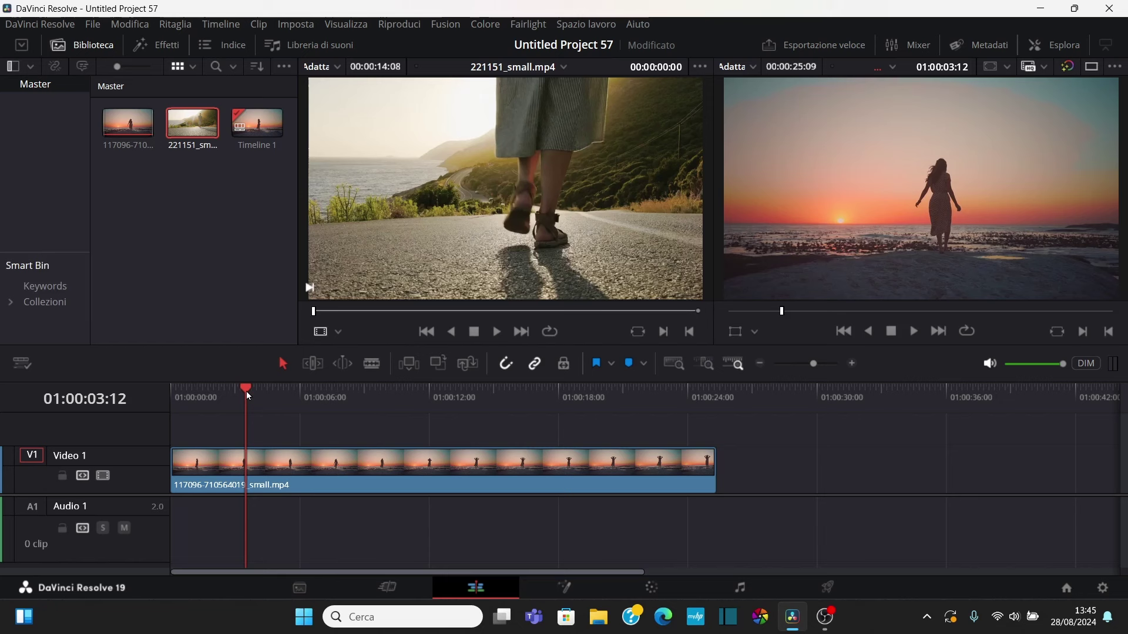
left_click(469, 364)
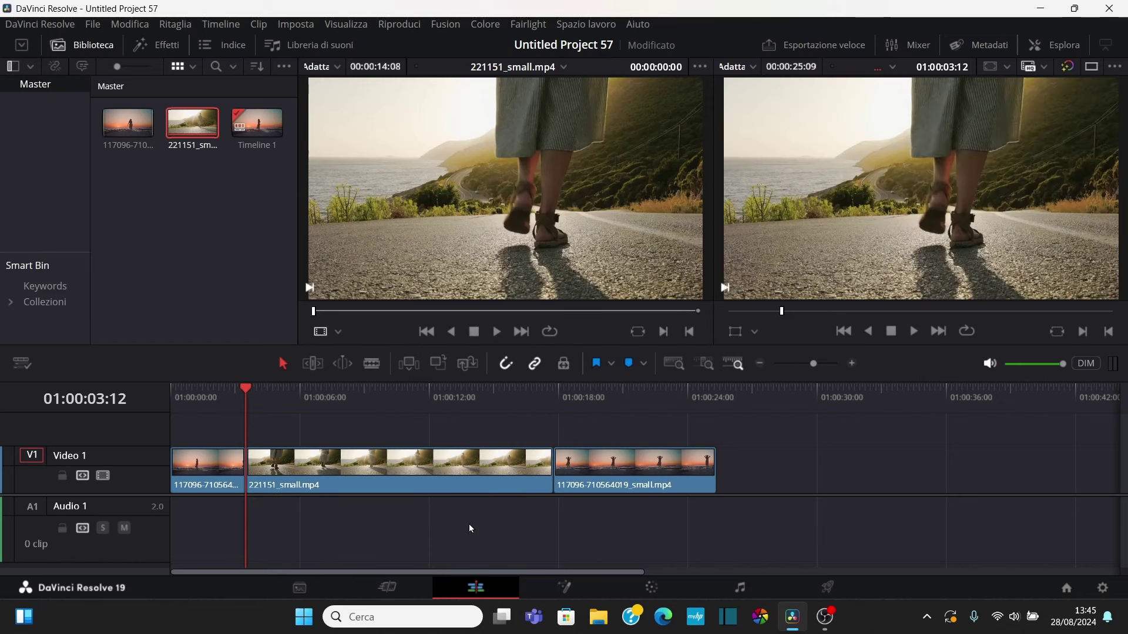
key("ctrl+s")
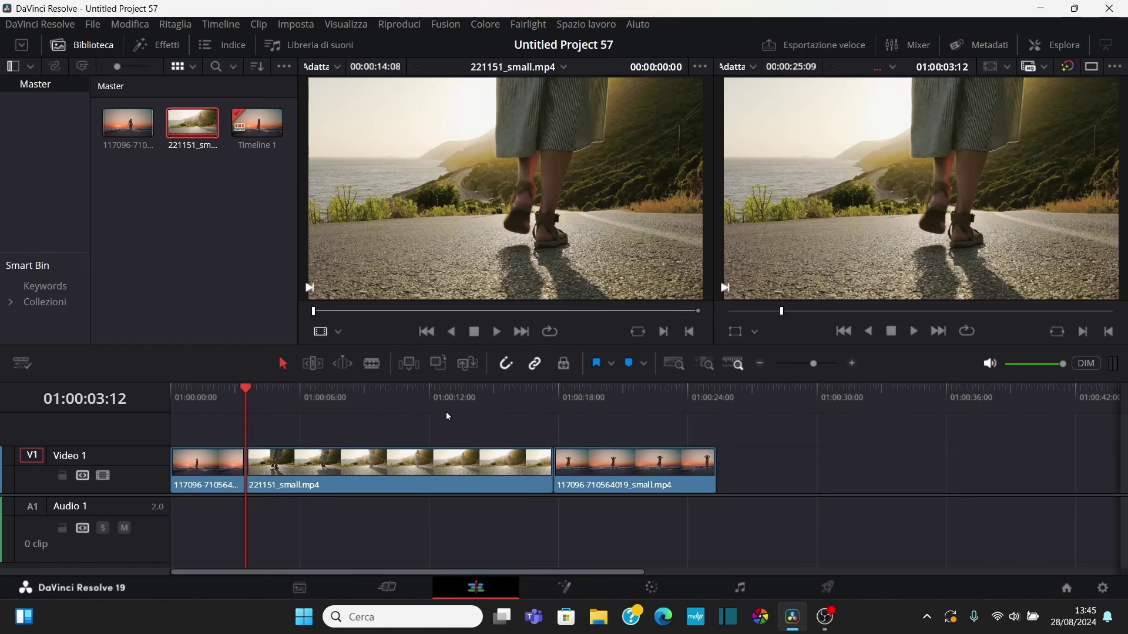
key("ctrl+z")
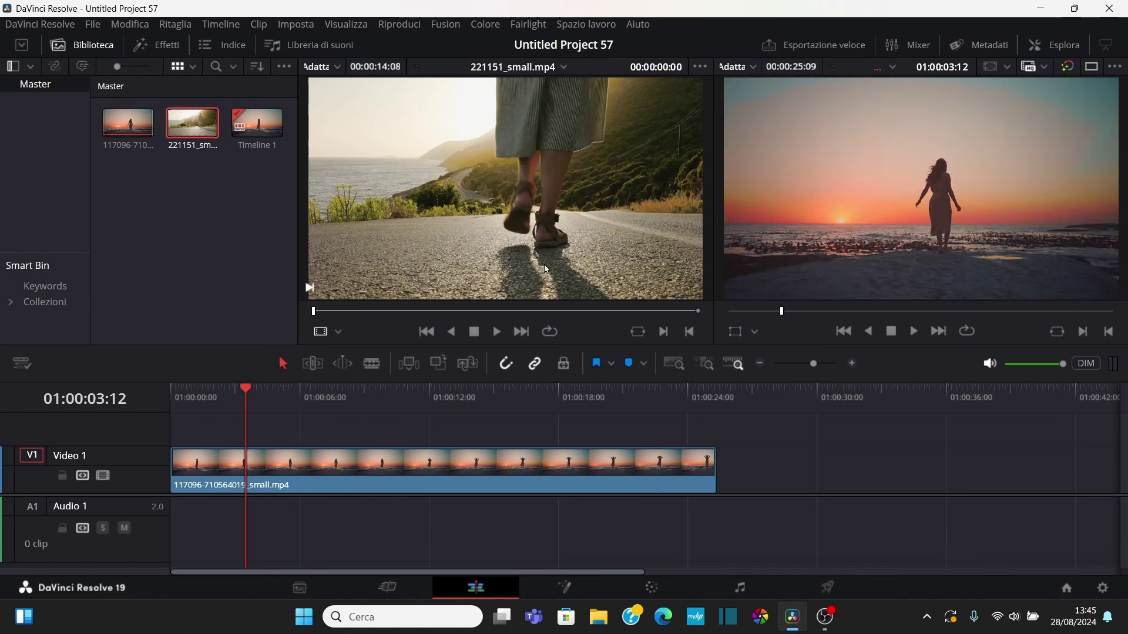
left_click(626, 393)
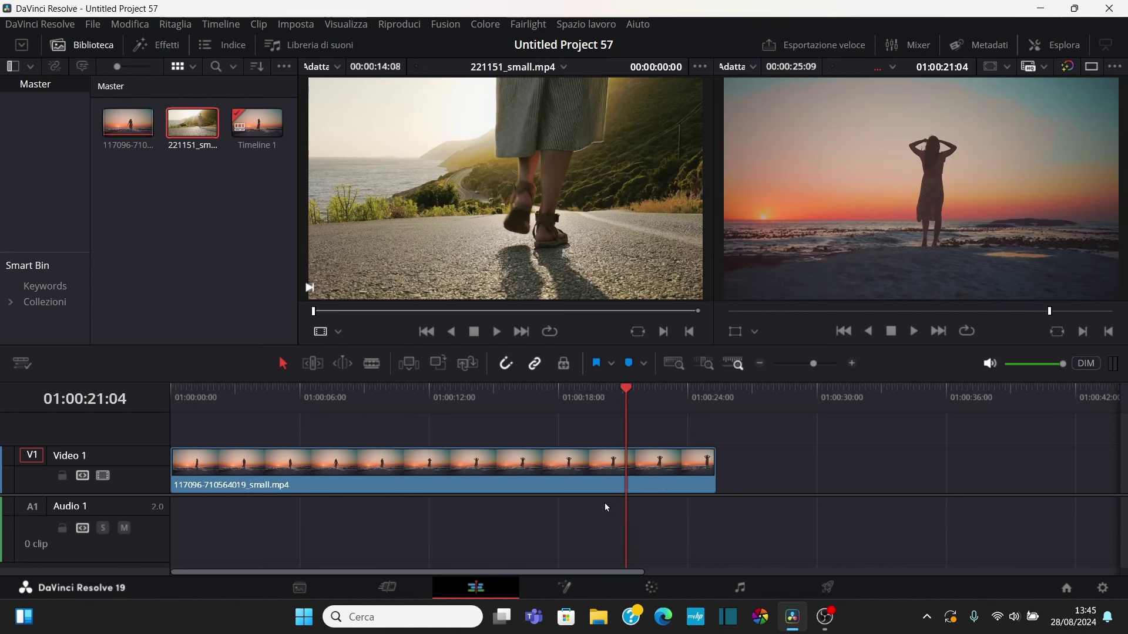
Overwrite the road clip onto V1 at the playhead, save, then undo it.
mouse_move(709, 463)
left_click(463, 364)
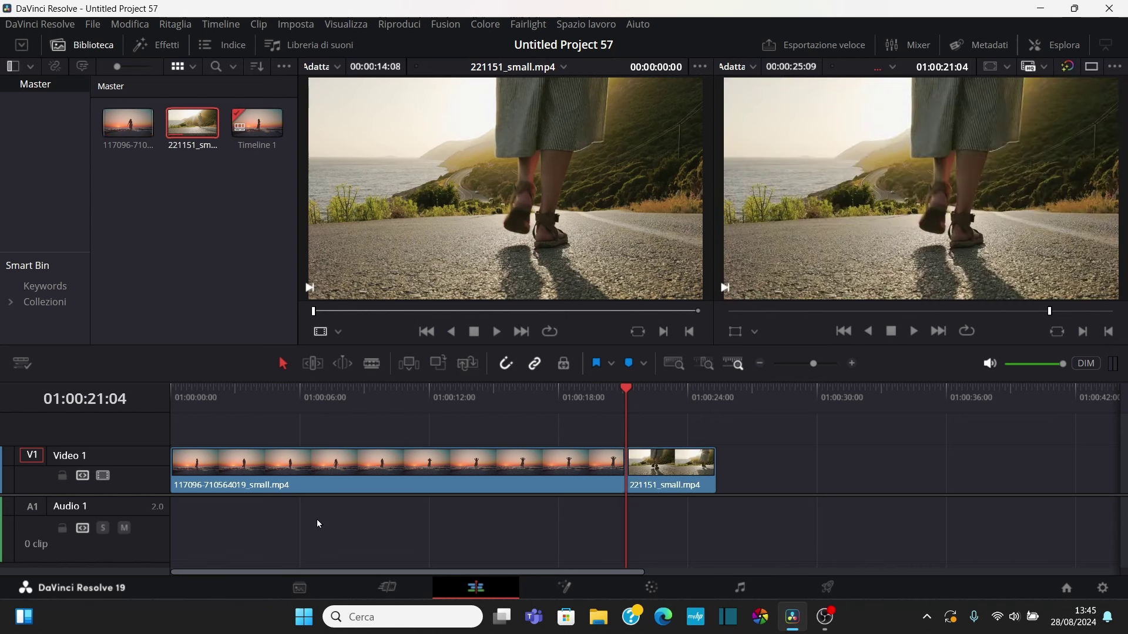
key("ctrl+s")
key("ctrl+z")
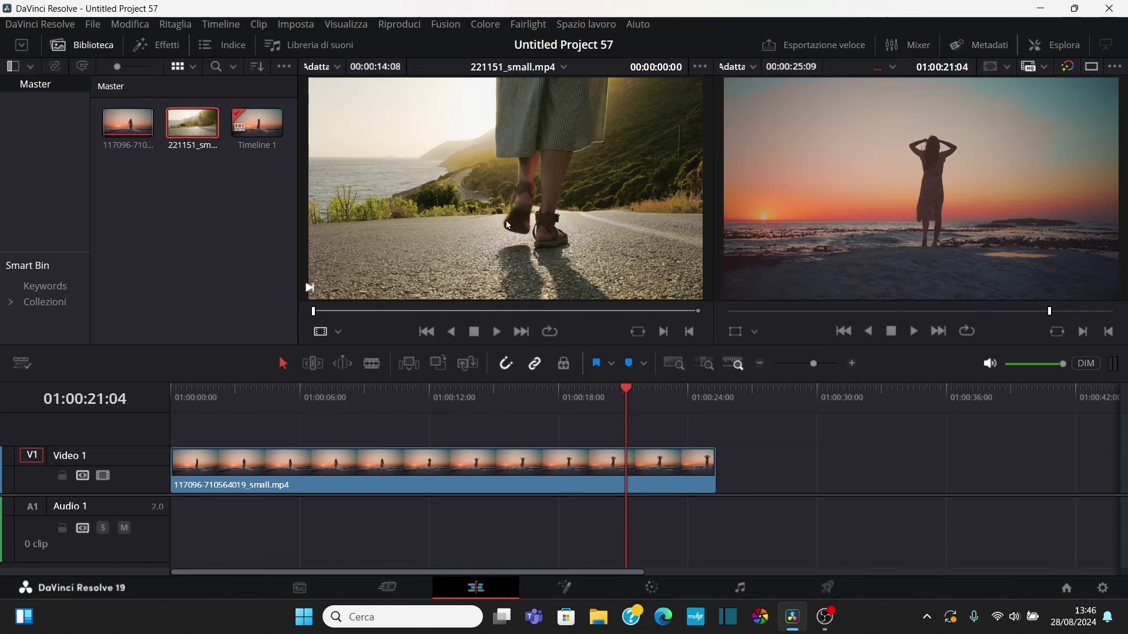
Overwrite the road clip again, undo it, and park the playhead at 01:00:14:10.
left_click(444, 366)
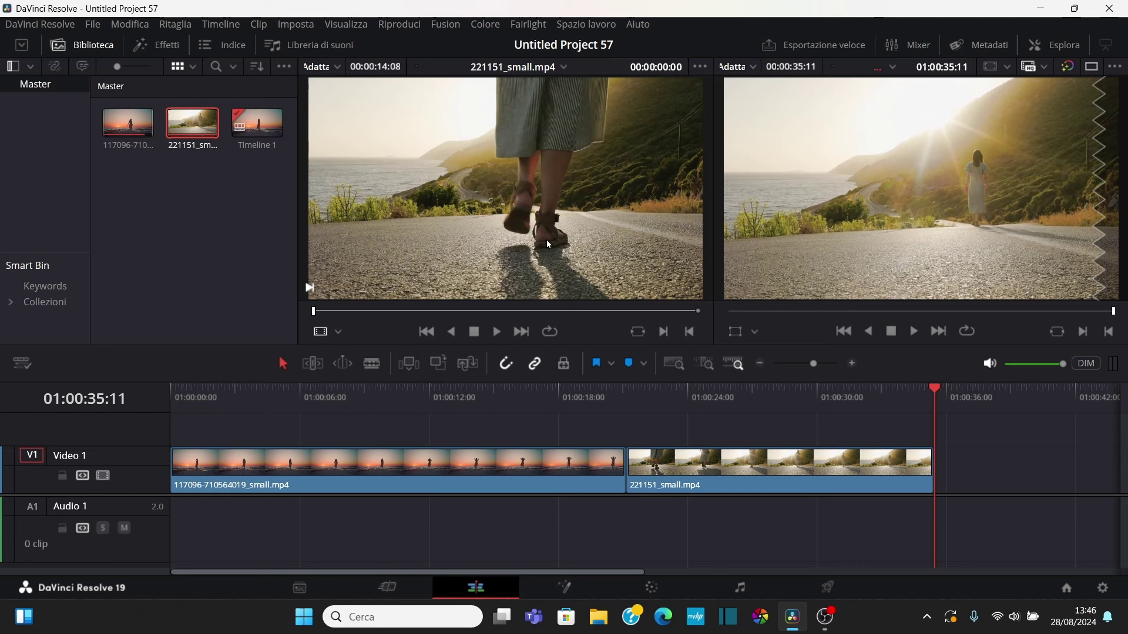
key("ctrl+z")
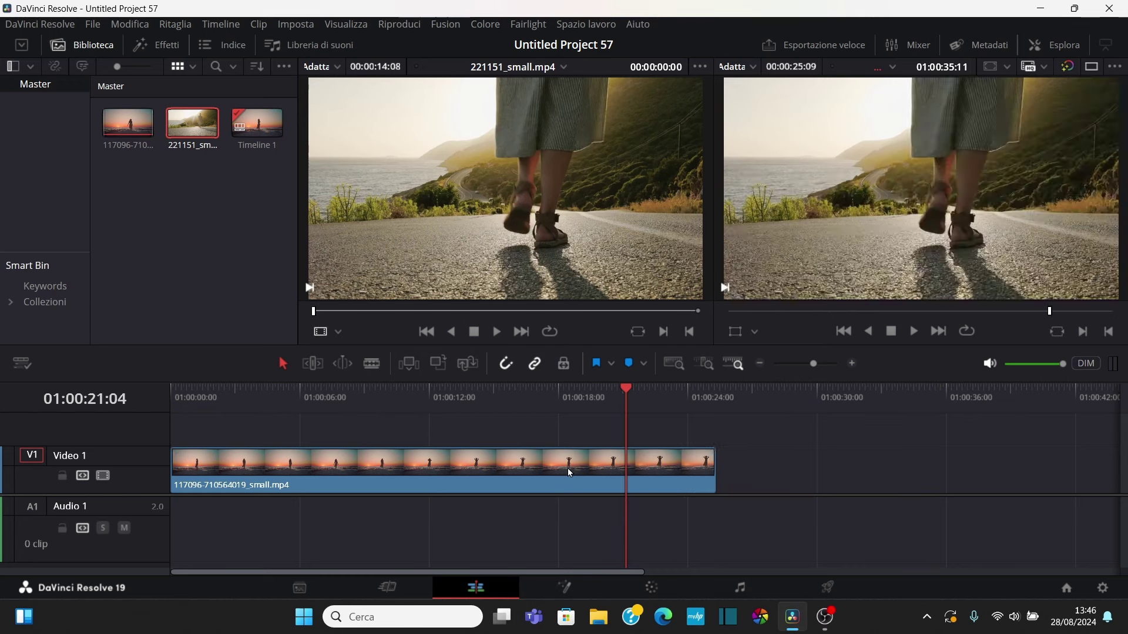
left_click(481, 392)
key("ctrl+z")
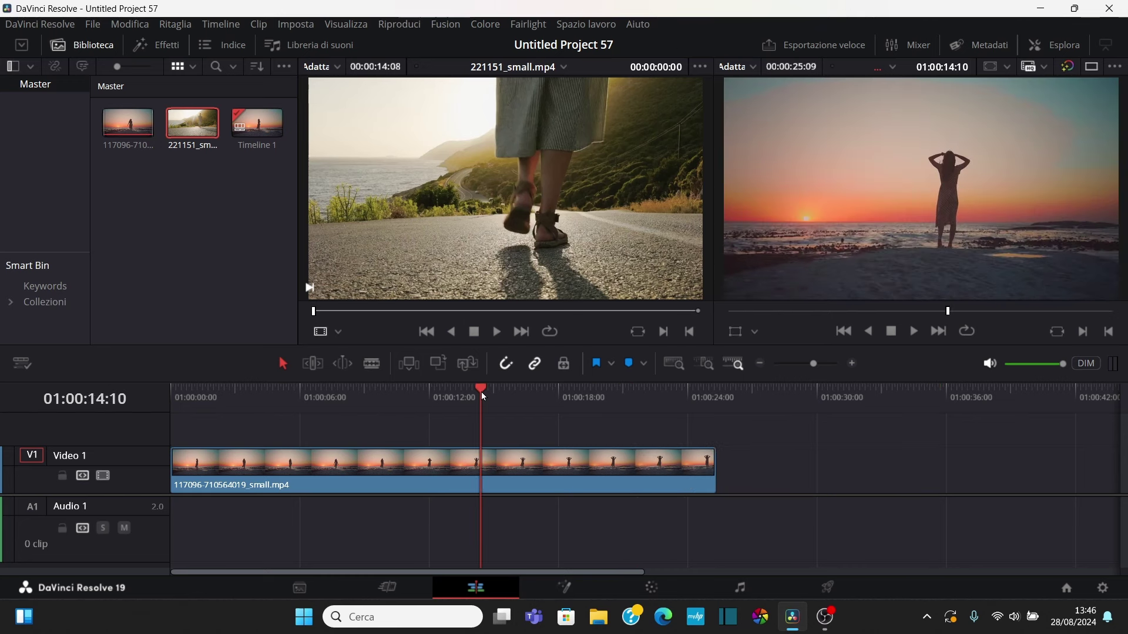
left_click_drag(195, 125, 701, 486)
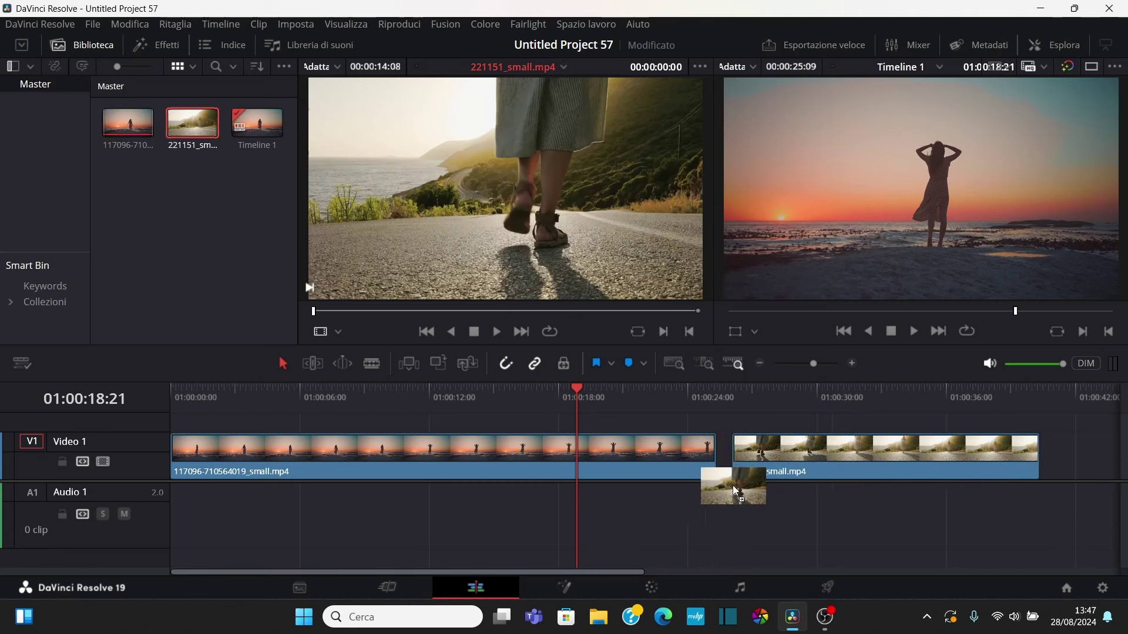
left_click_drag(701, 487, 710, 481)
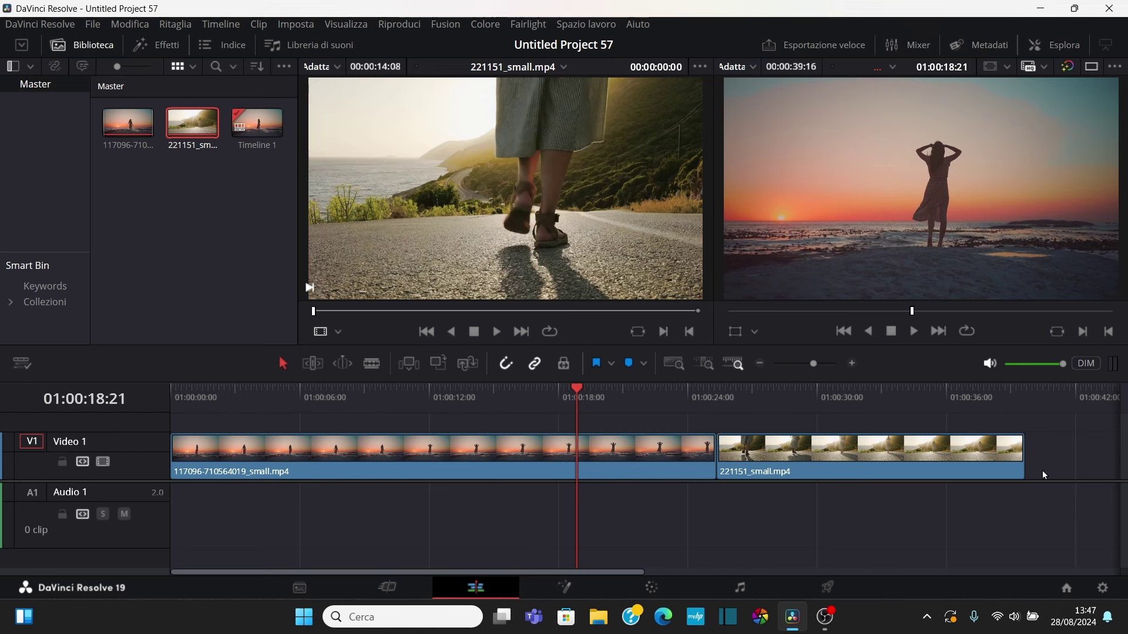
left_click_drag(1022, 461, 1024, 461)
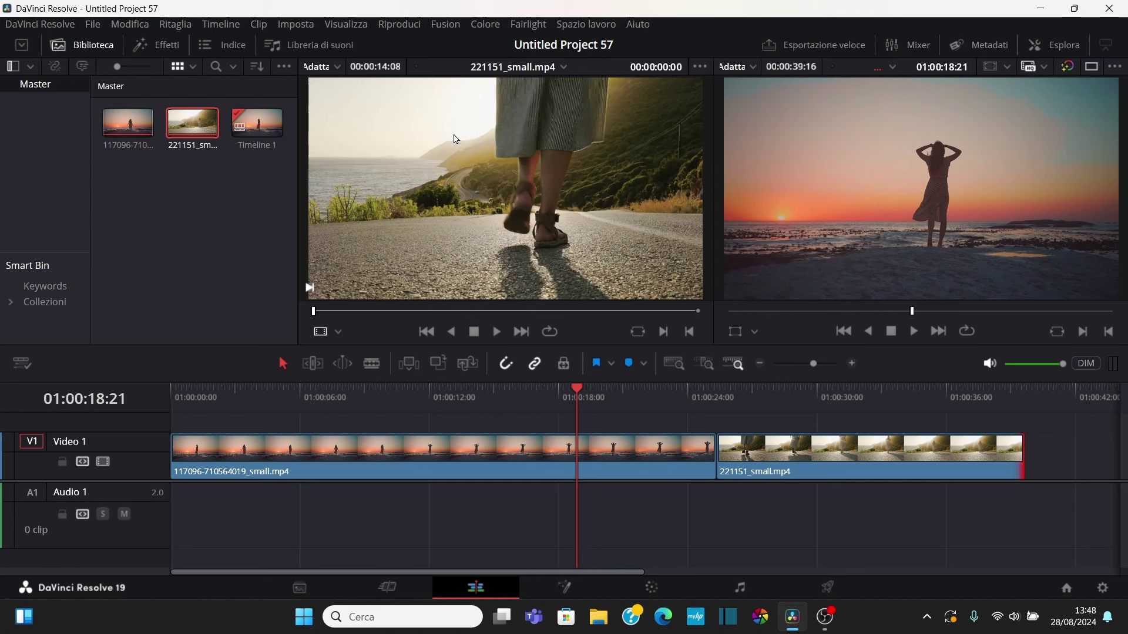
Delete the road clip from V1, save, and preview the road clip in the source viewer.
key("Delete")
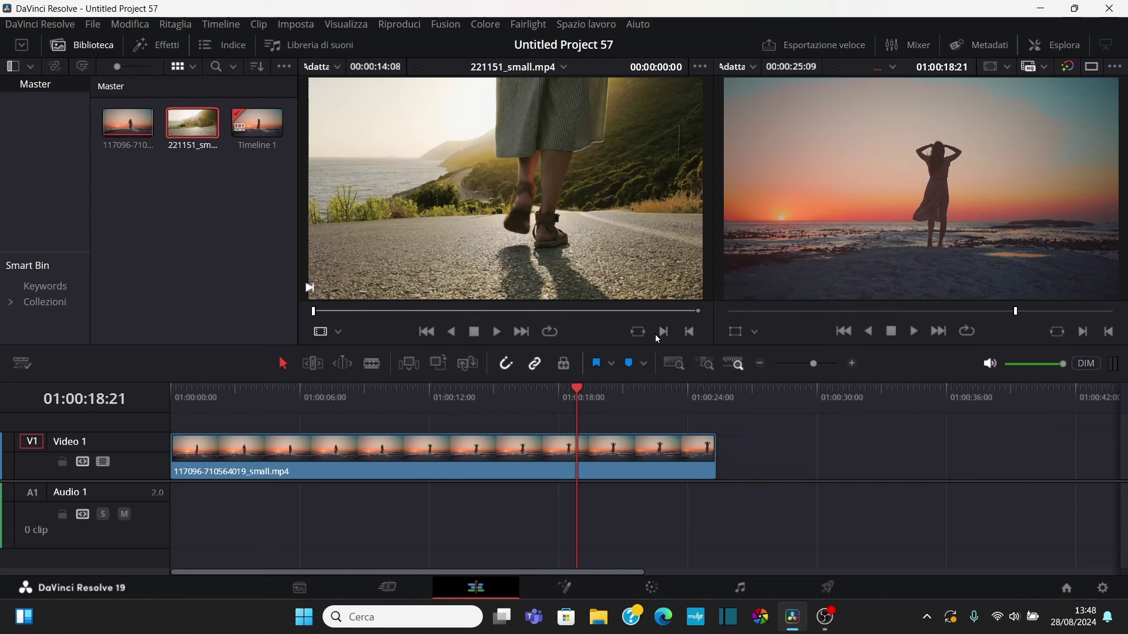
key("ctrl+s")
left_click(520, 295)
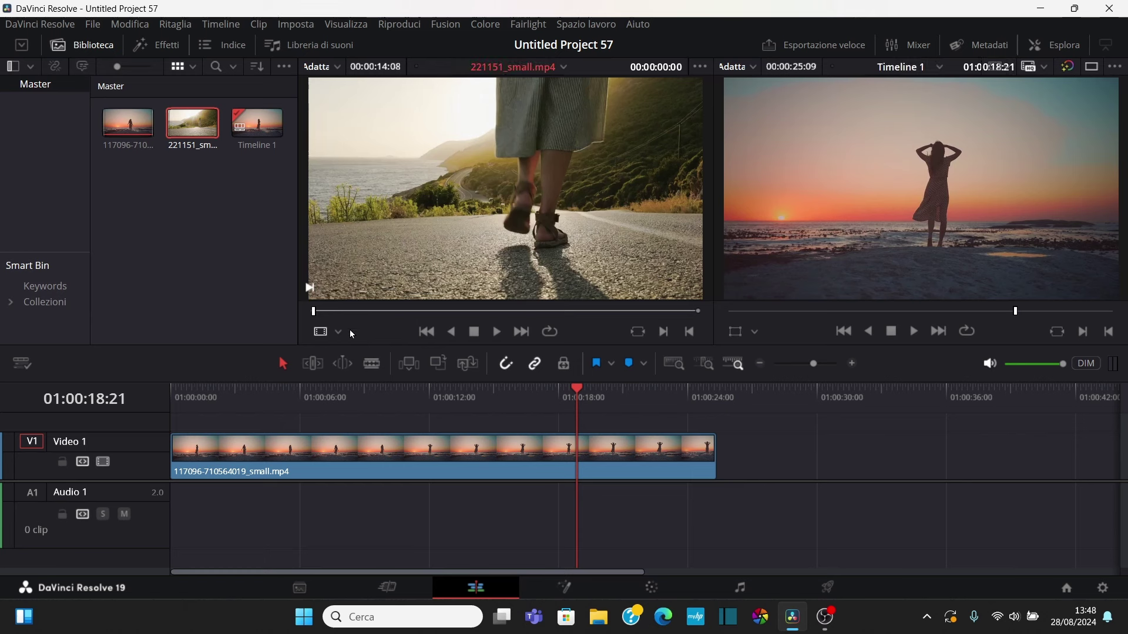
left_click(497, 332)
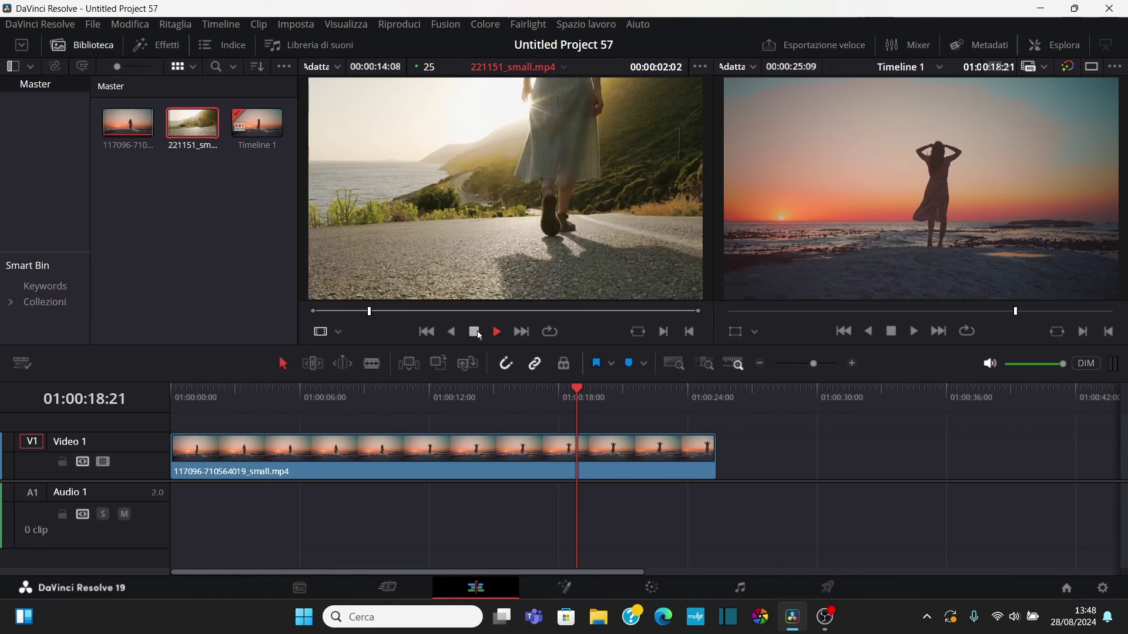
left_click(427, 332)
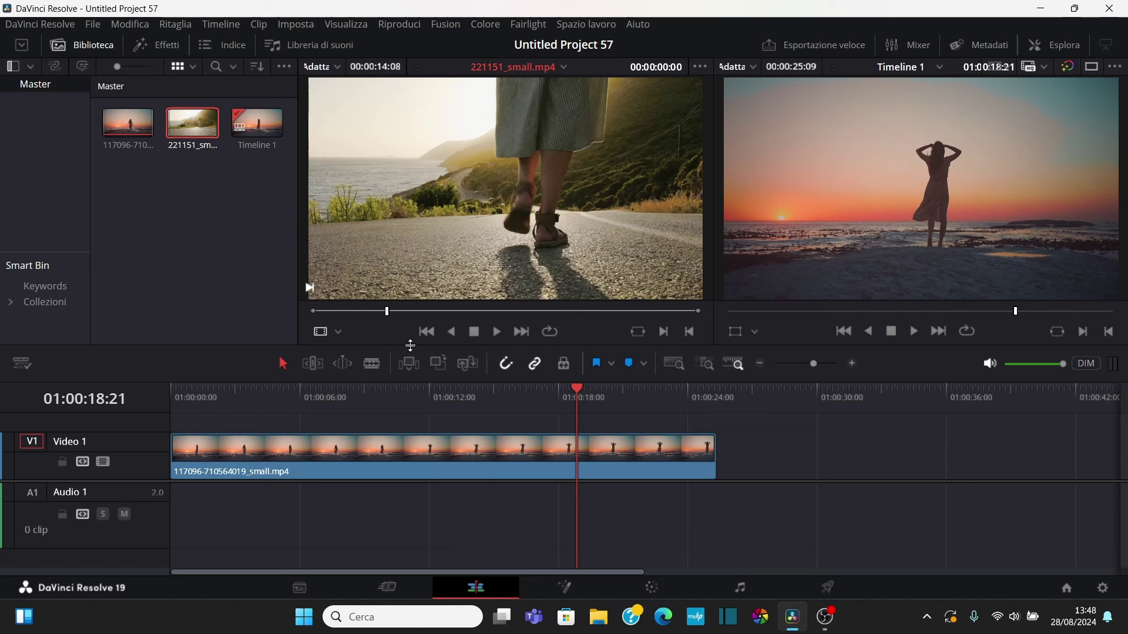
Try an in point at 00:00:02:18, clear it, and mark an out point at 00:00:05:17.
key("i")
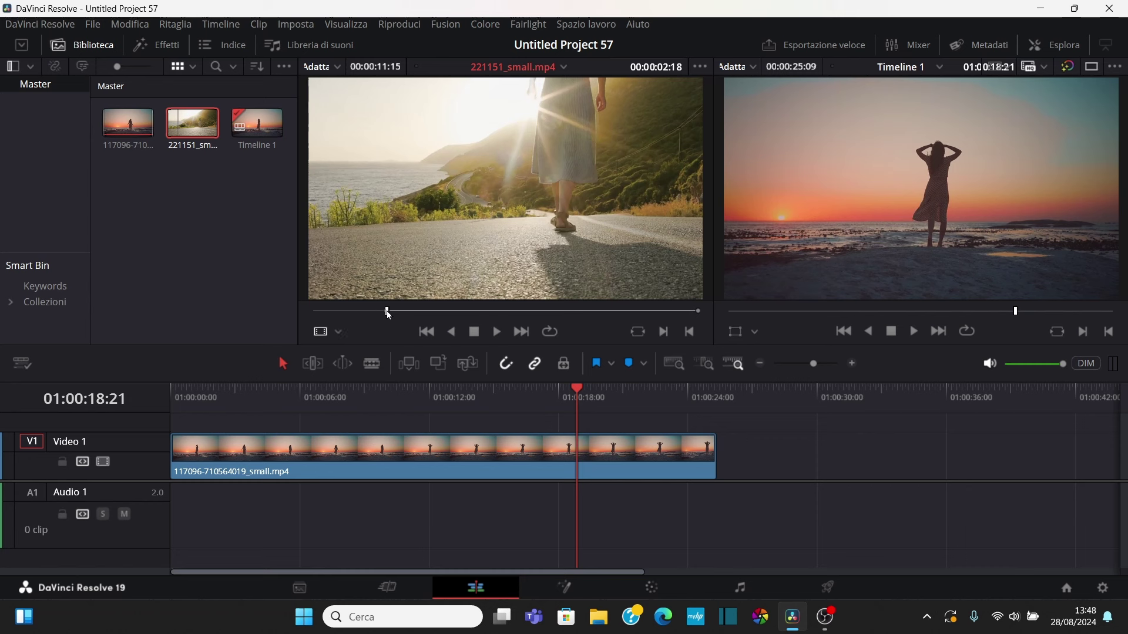
key("alt+i")
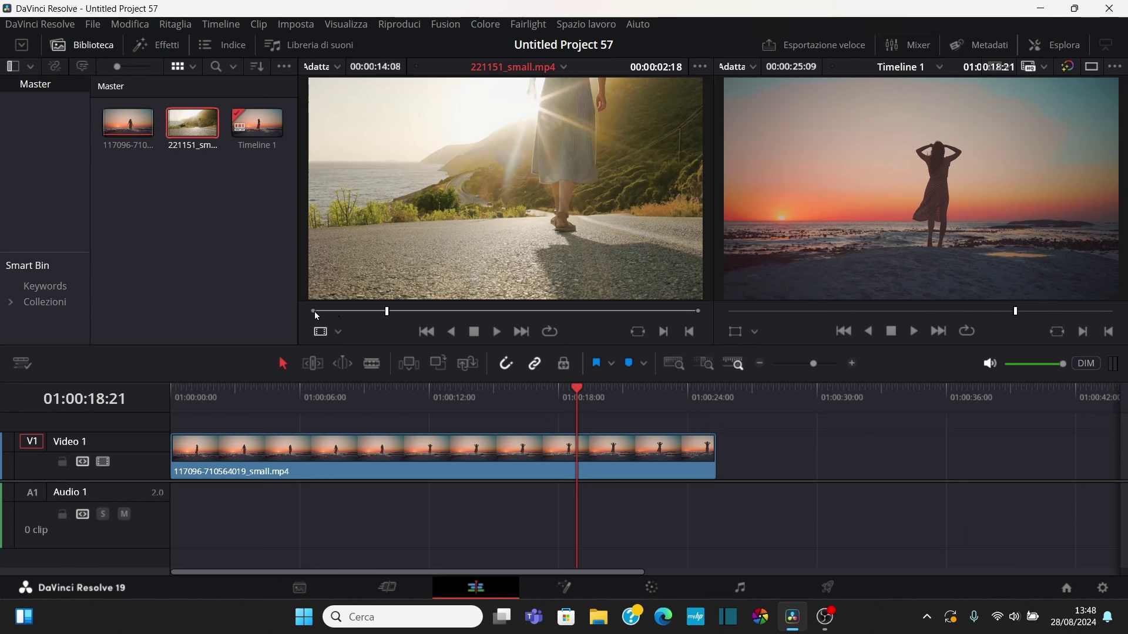
left_click(425, 333)
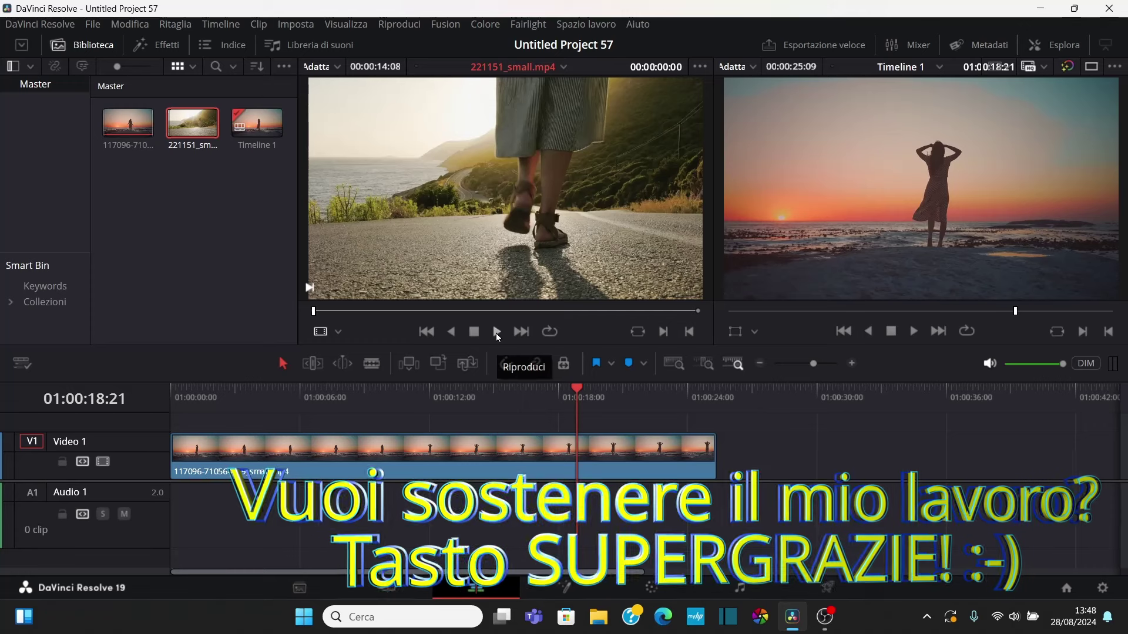
left_click(496, 333)
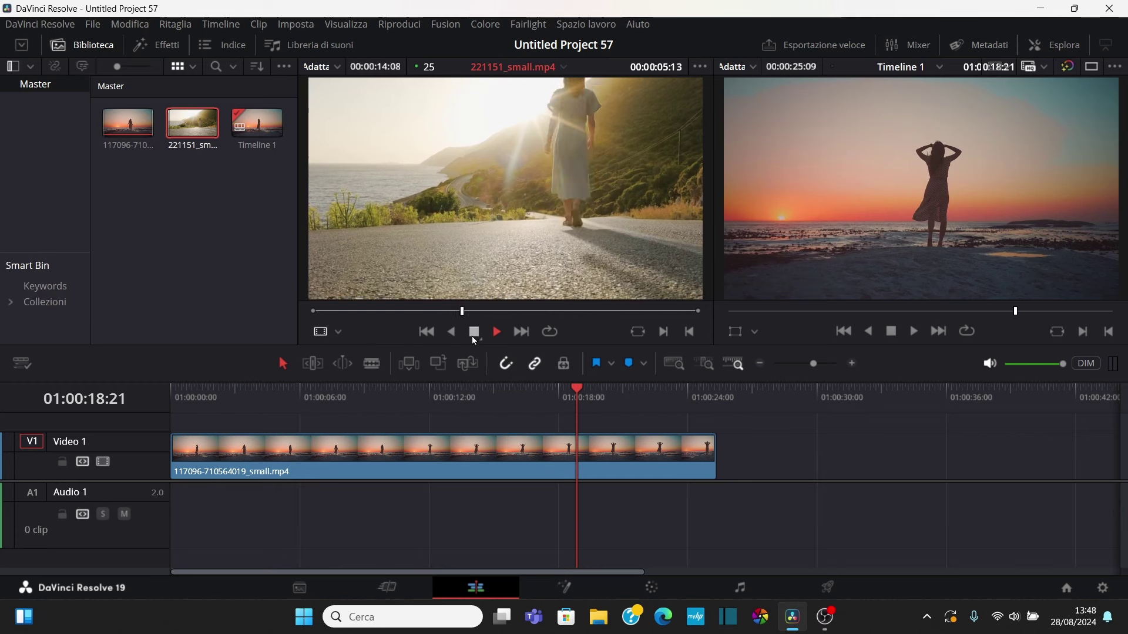
left_click(473, 335)
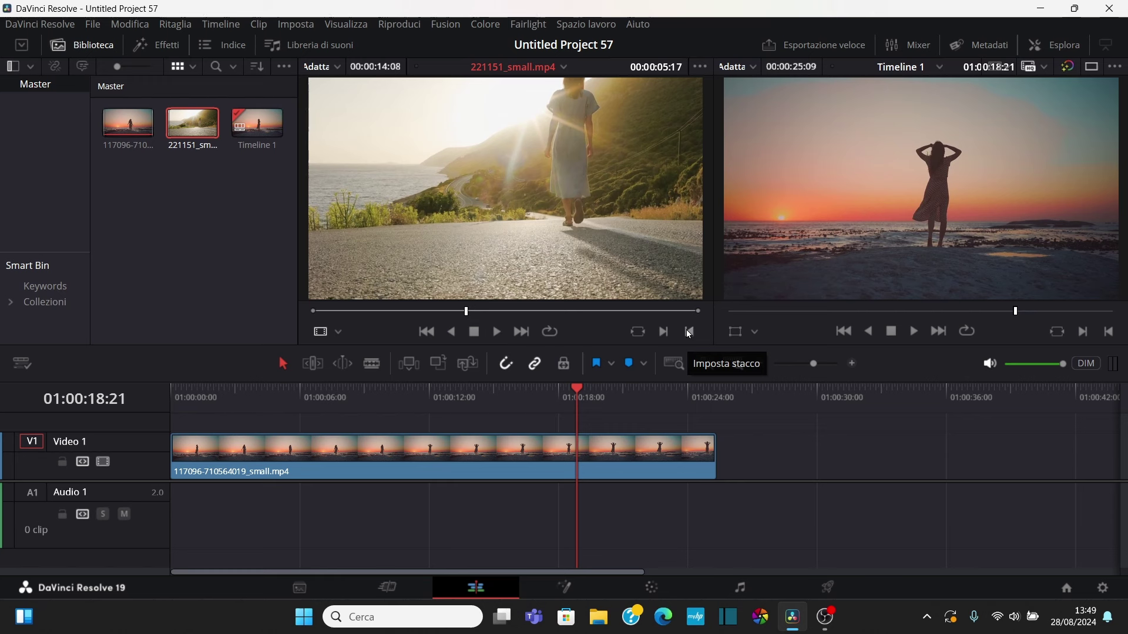
key("o")
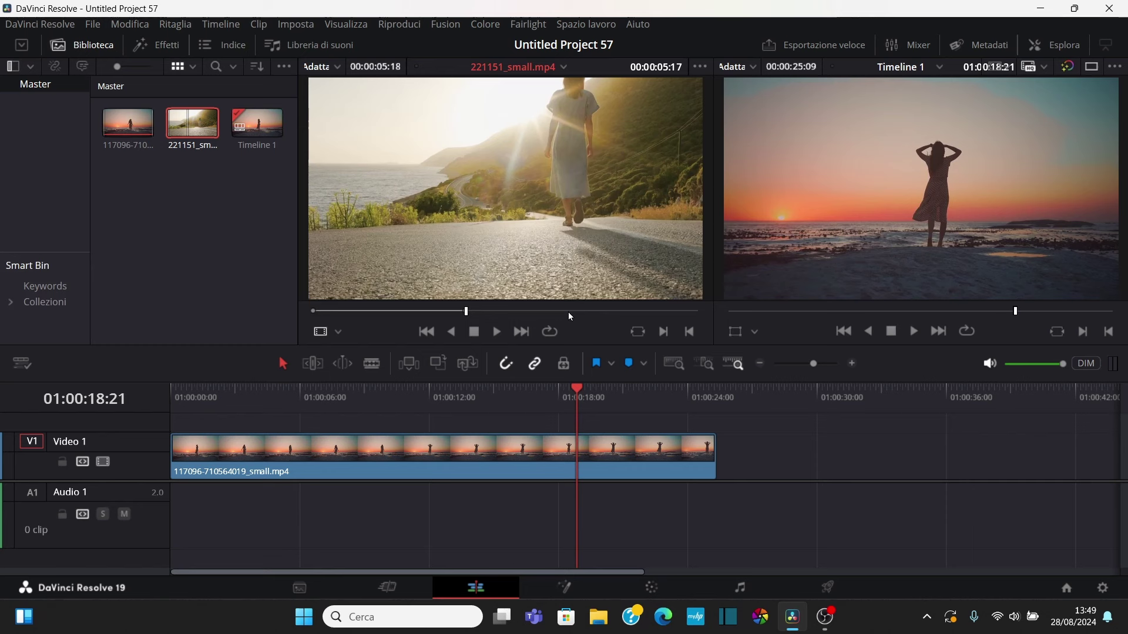
Drag the marked road clip onto V1 after the sunset clip and preview from 01:00:24:10.
mouse_move(475, 186)
left_mouse_down()
mouse_move(749, 474)
mouse_move(721, 477)
left_mouse_up()
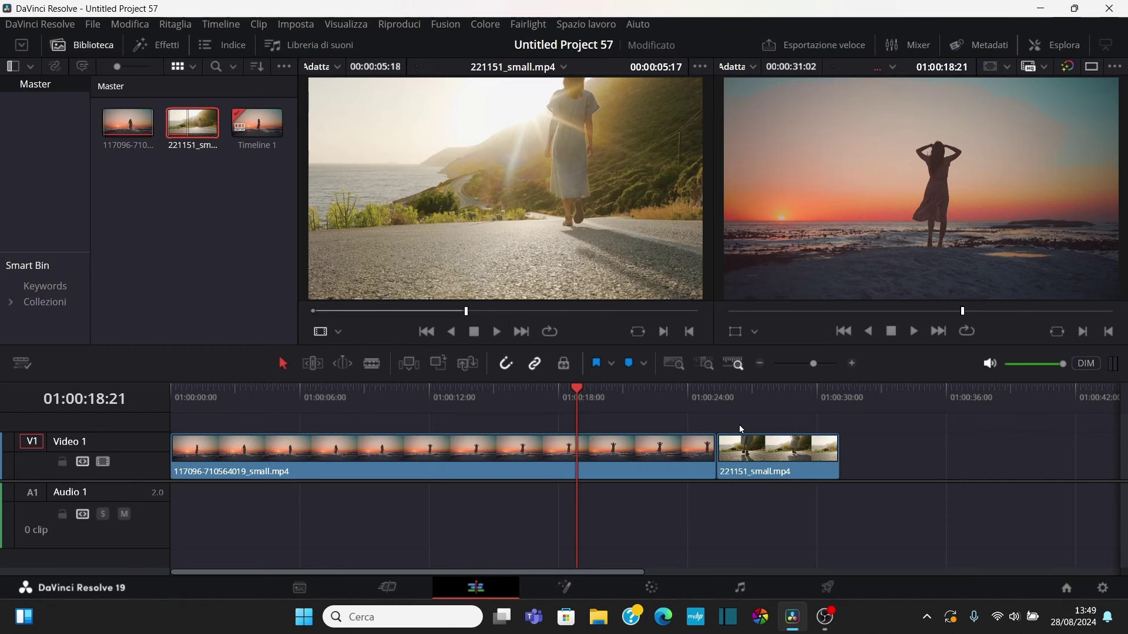
left_click(697, 397)
left_click(497, 332)
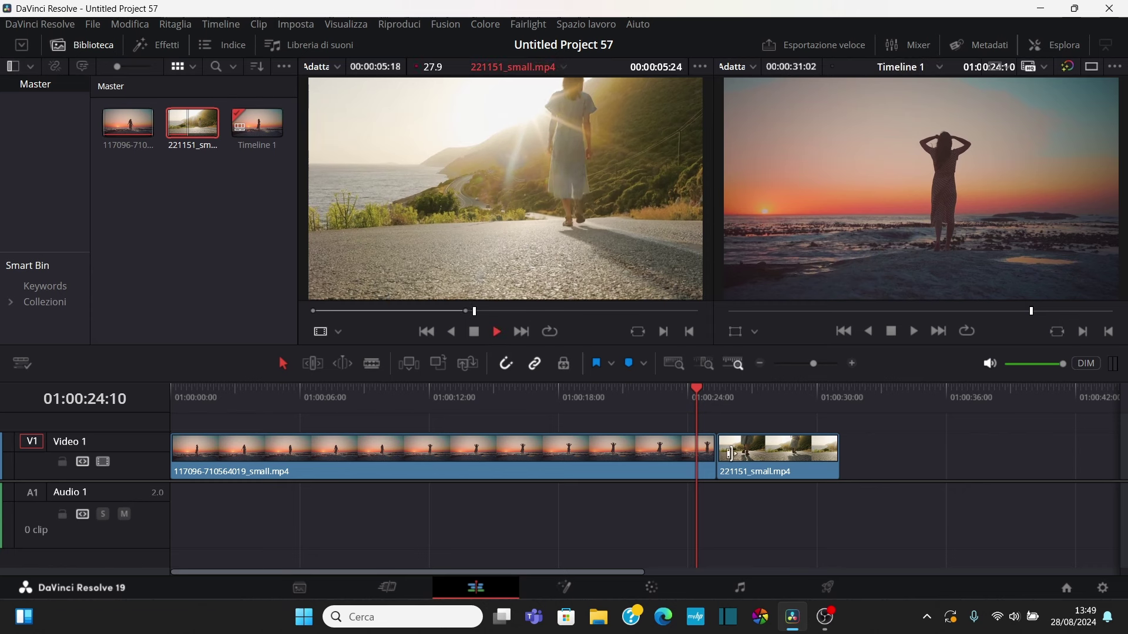
left_click(476, 331)
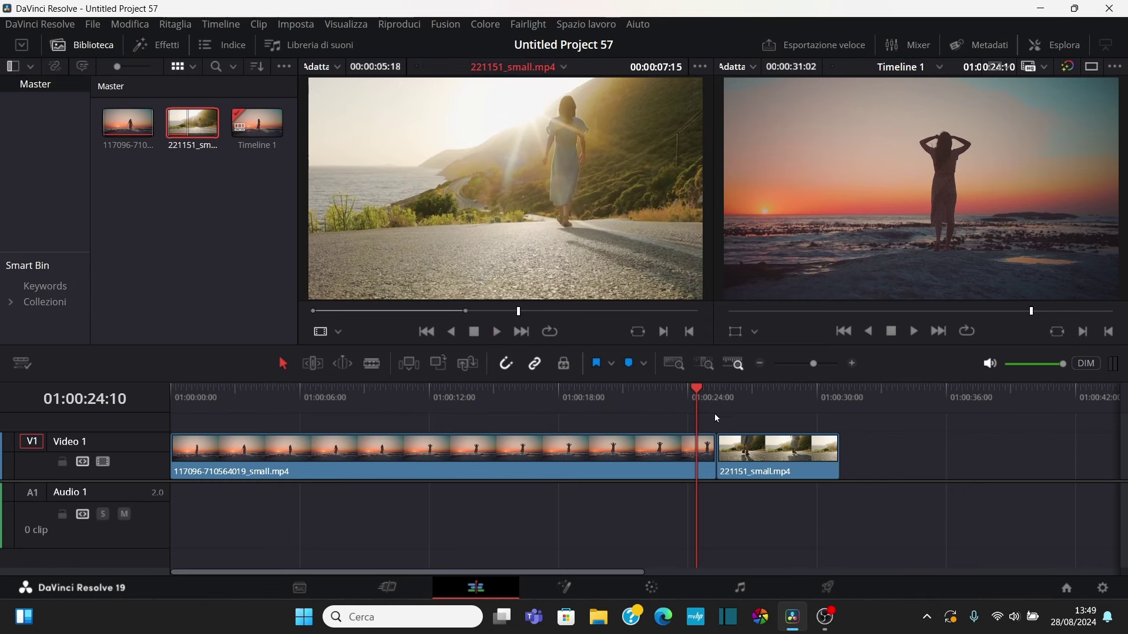
Play the timeline from the start of the road clip to check the edit.
left_click(703, 449)
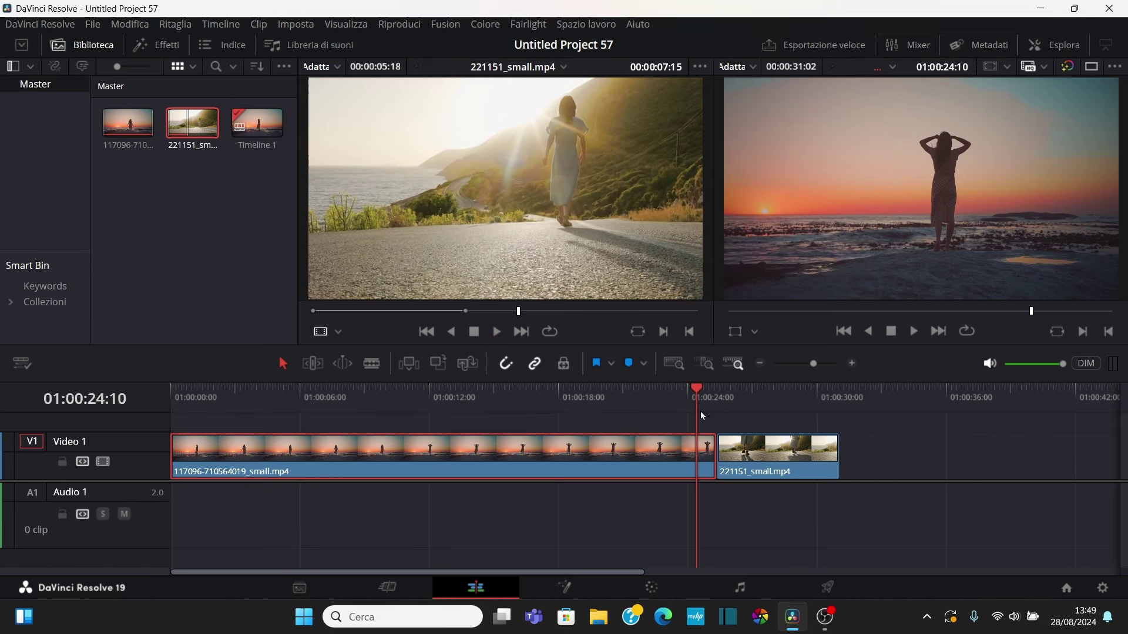
left_click(938, 332)
left_click(913, 333)
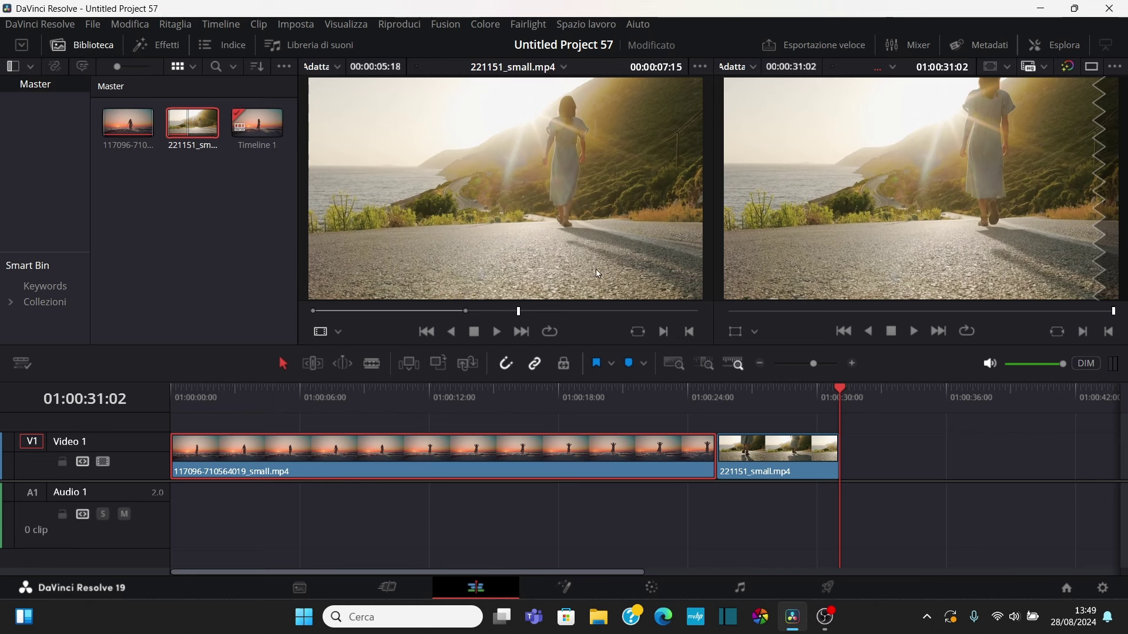
Delete the short road clip from V1 and drag in the full-length 221151_small.mp4 after the sunset clip.
left_click(792, 453)
key("Delete")
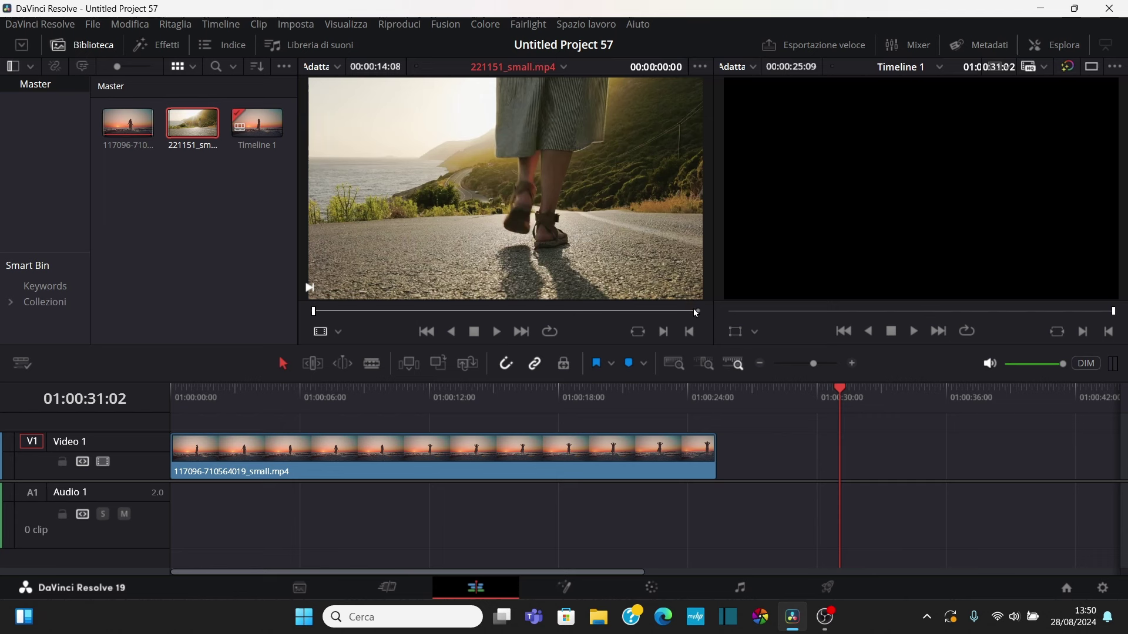
left_click_drag(479, 188, 722, 465)
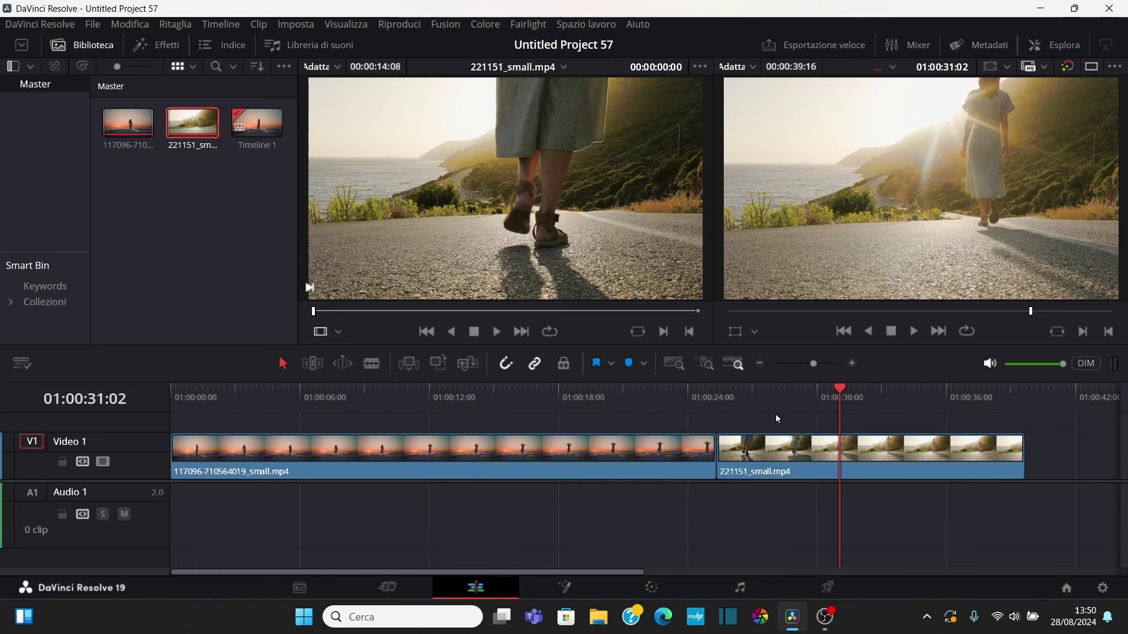
left_click(678, 366)
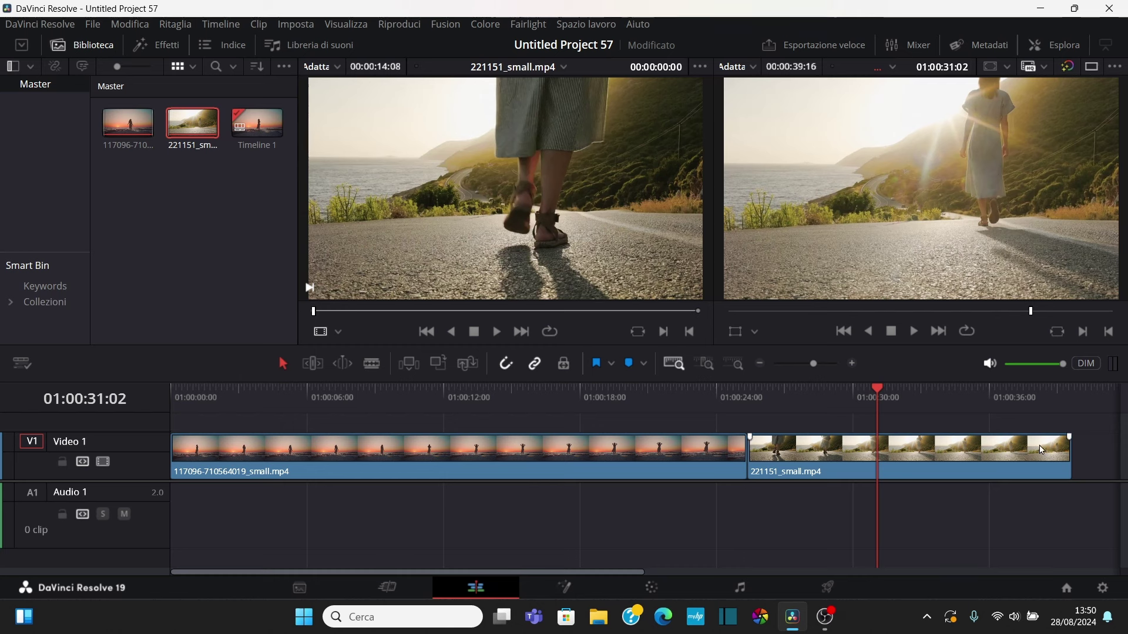
left_click_drag(604, 572, 522, 569)
left_click(612, 472)
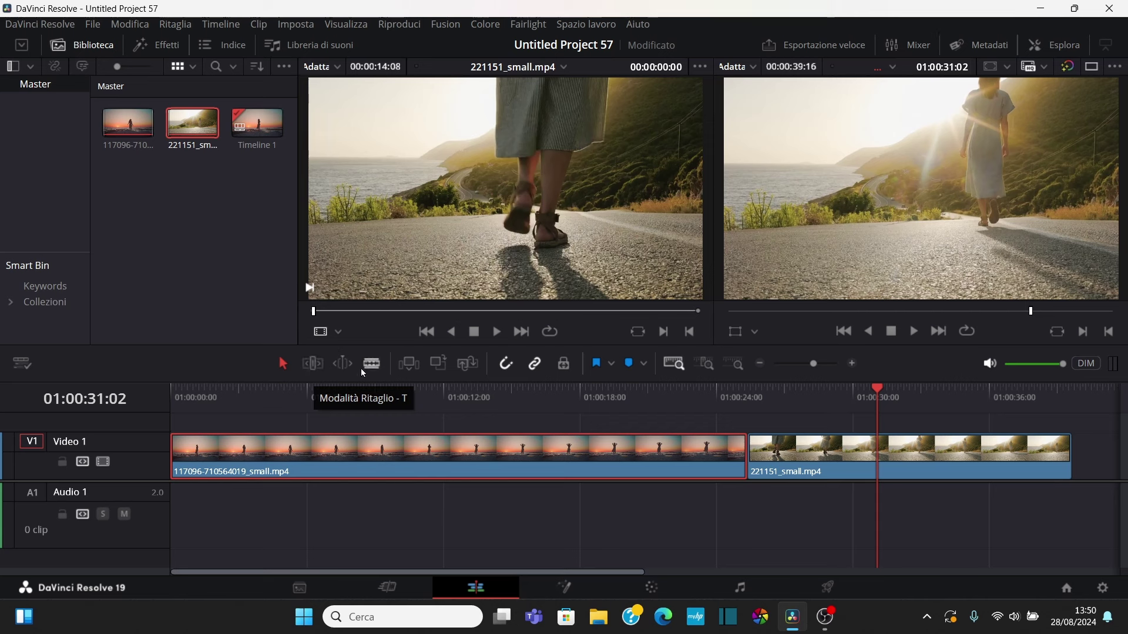
Turn on Trim Edit Mode and select the sunset clip on V1.
left_click(314, 365)
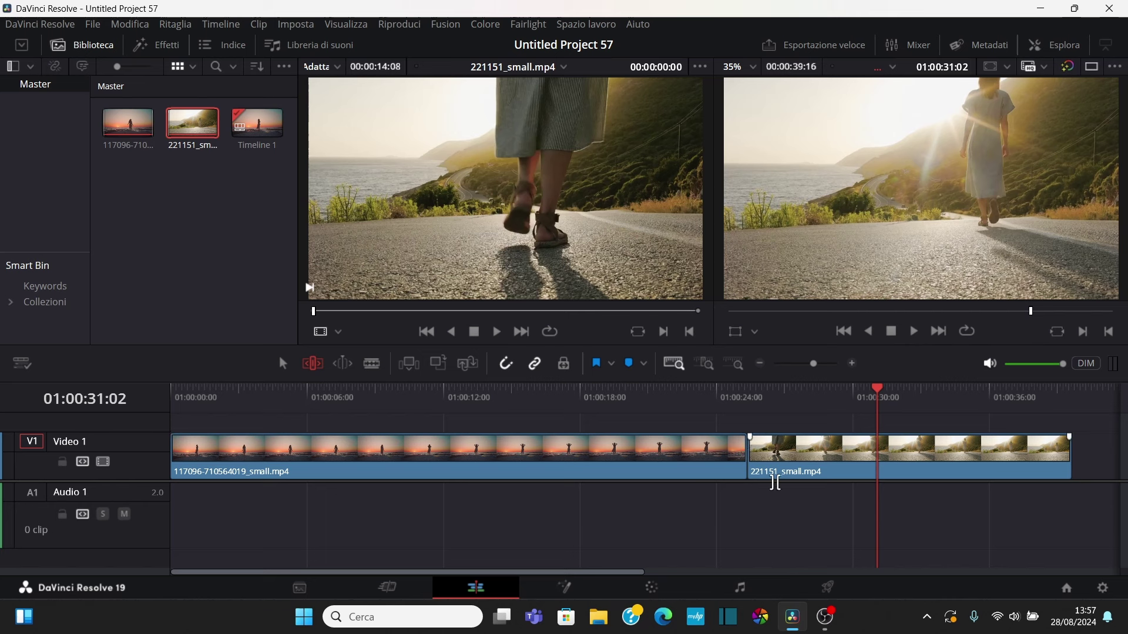
left_click(703, 455)
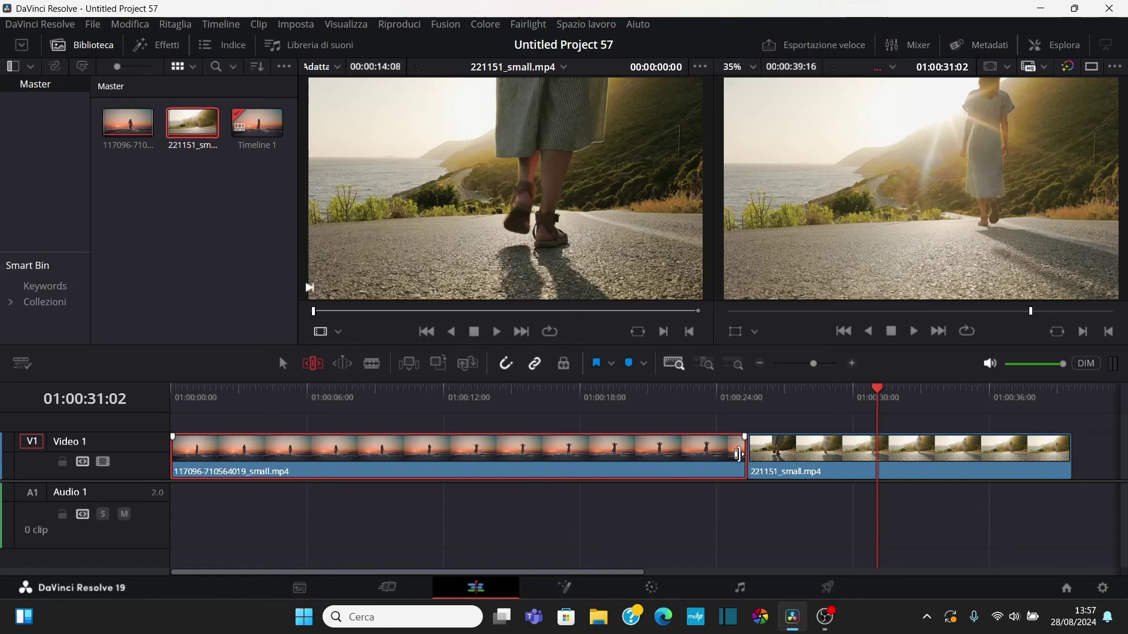
Ripple-trim about three seconds off the sunset clip's end, so it ends near 22:09.
mouse_move(738, 454)
left_mouse_down()
mouse_move(689, 464)
mouse_move(702, 467)
left_mouse_up()
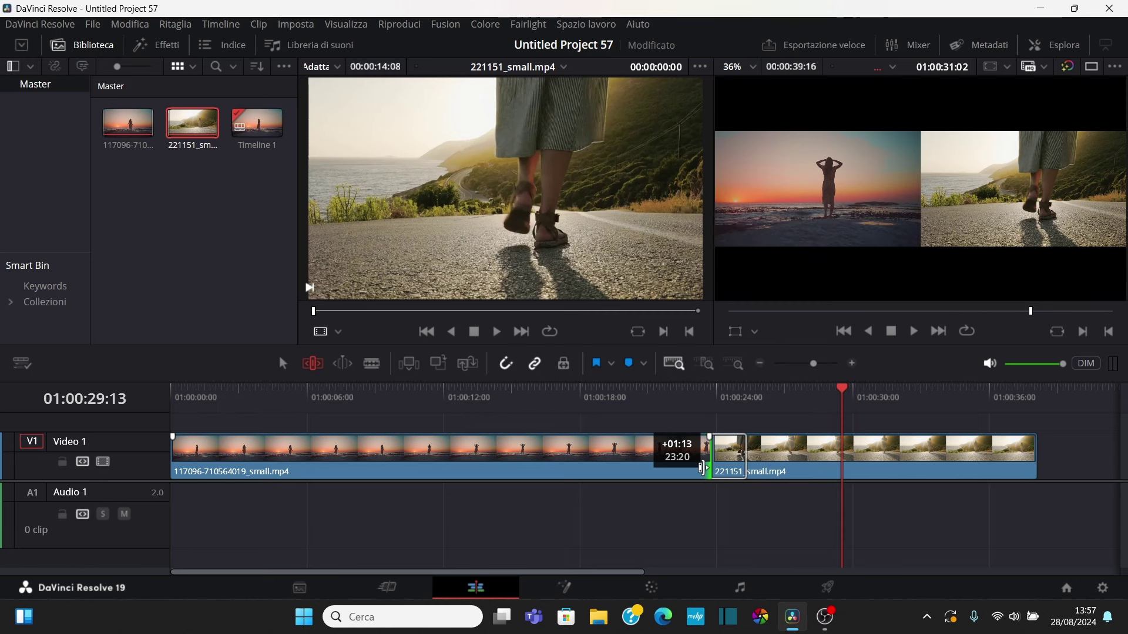
left_click_drag(701, 467, 701, 467)
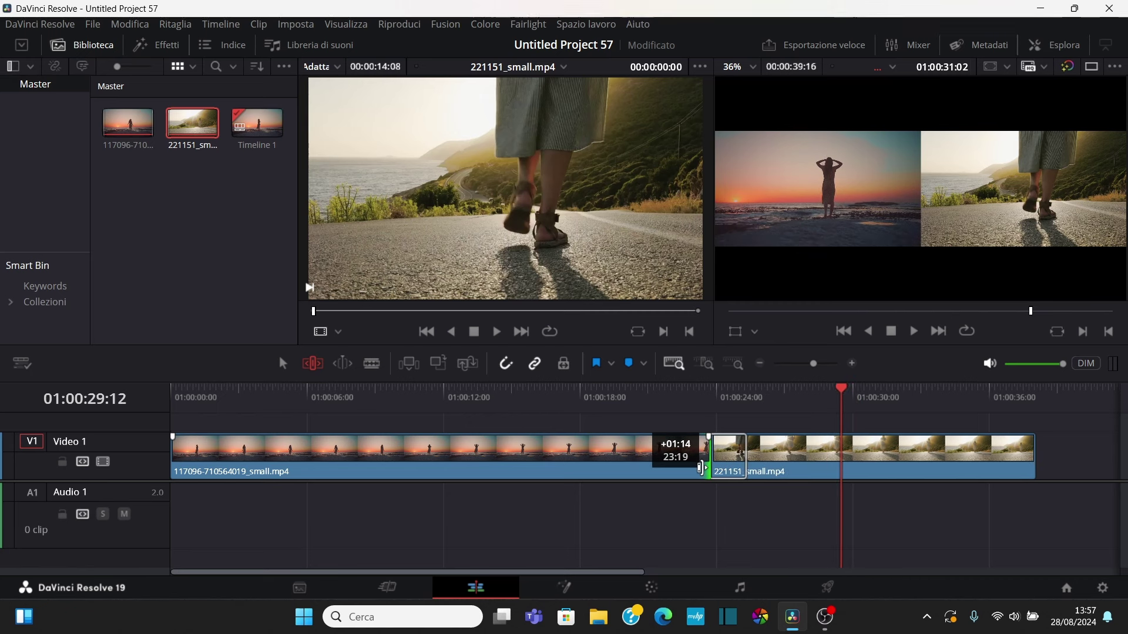
left_click_drag(701, 467, 705, 468)
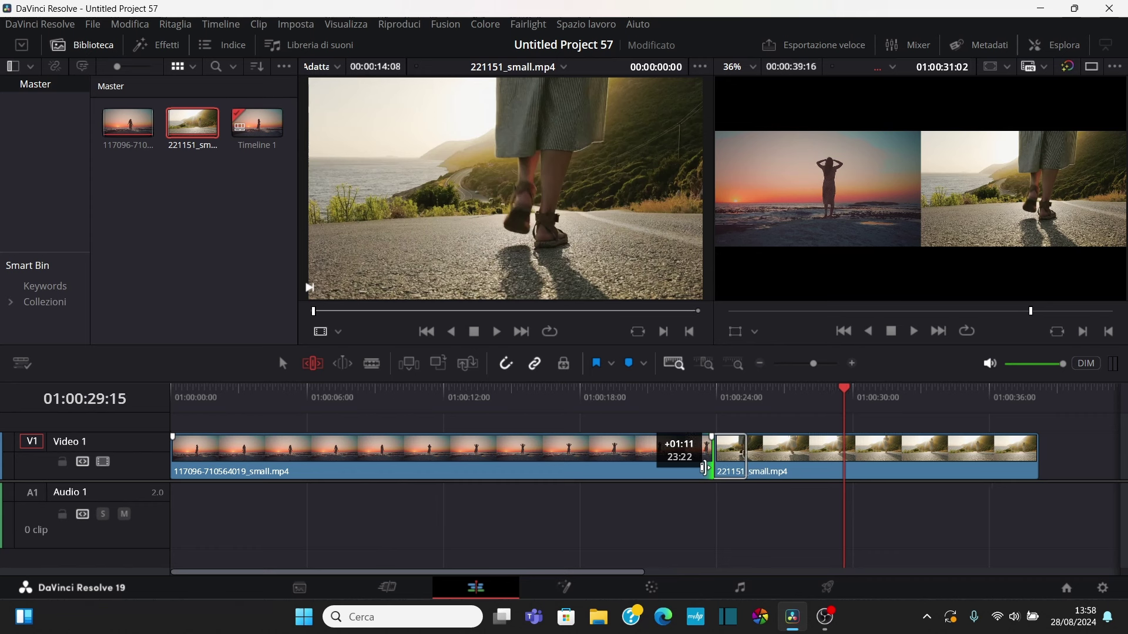
left_click_drag(705, 469, 710, 467)
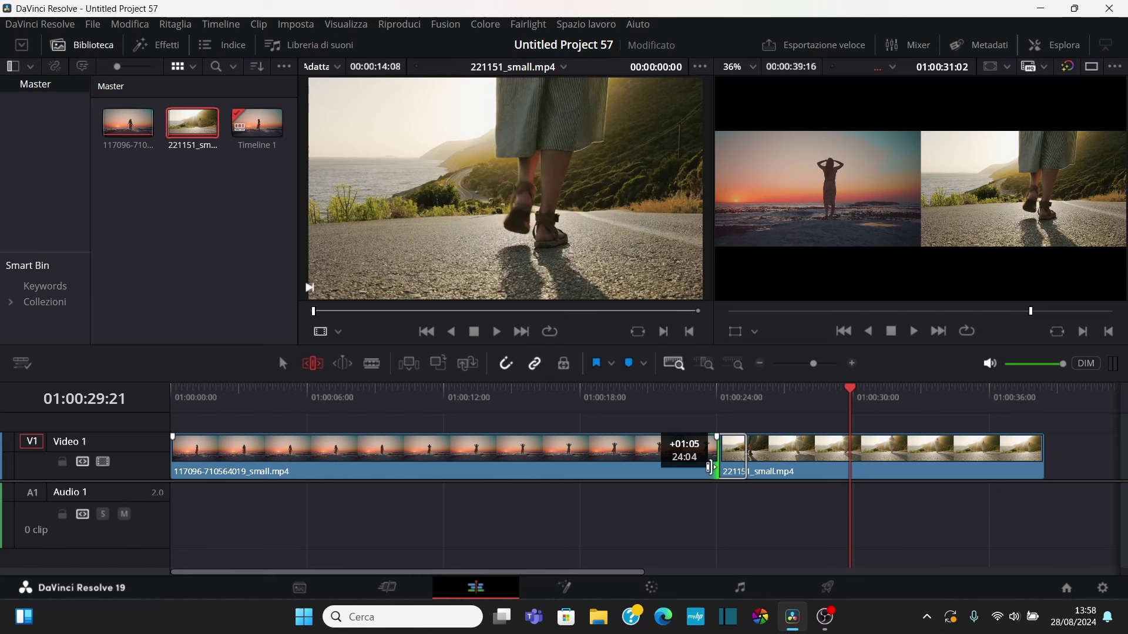
left_click_drag(710, 467, 669, 467)
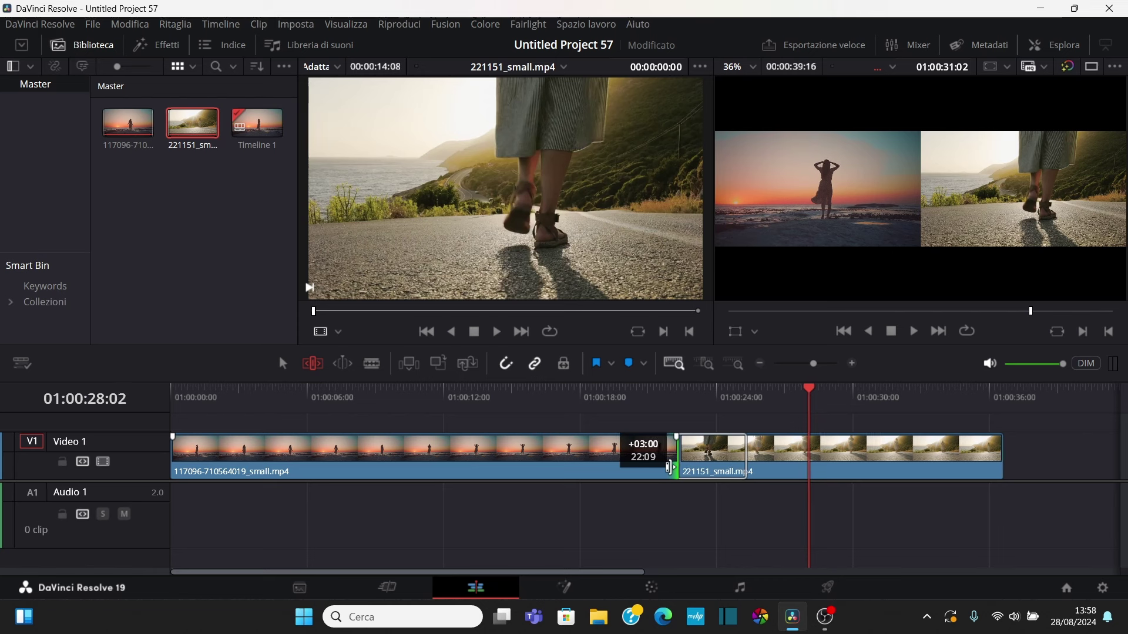
left_click_drag(669, 467, 669, 467)
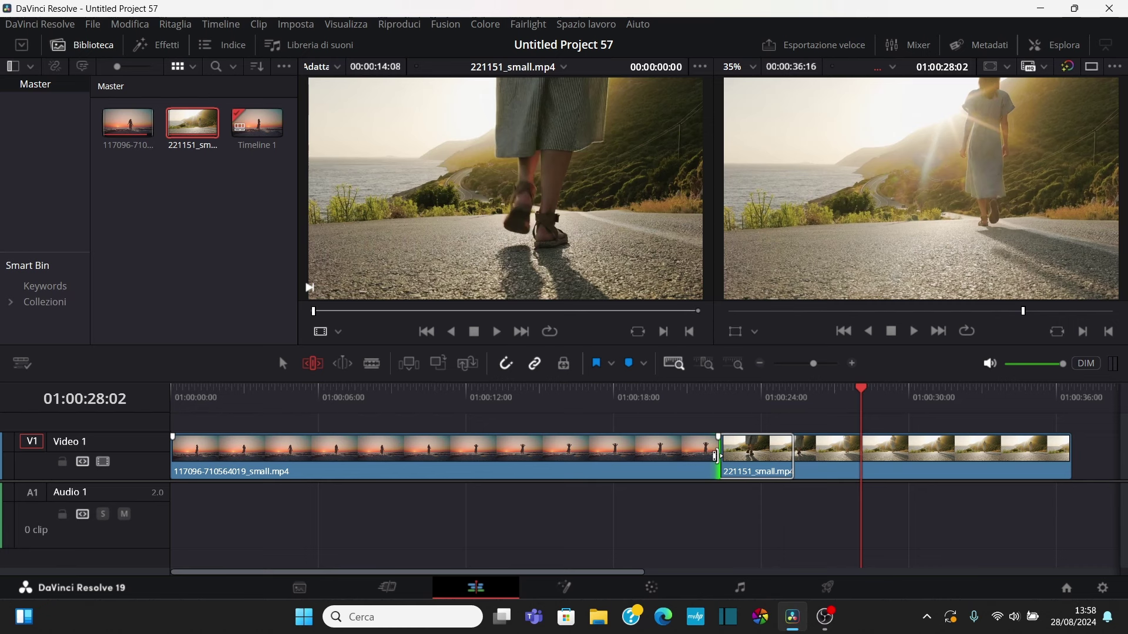
left_click_drag(715, 456, 715, 456)
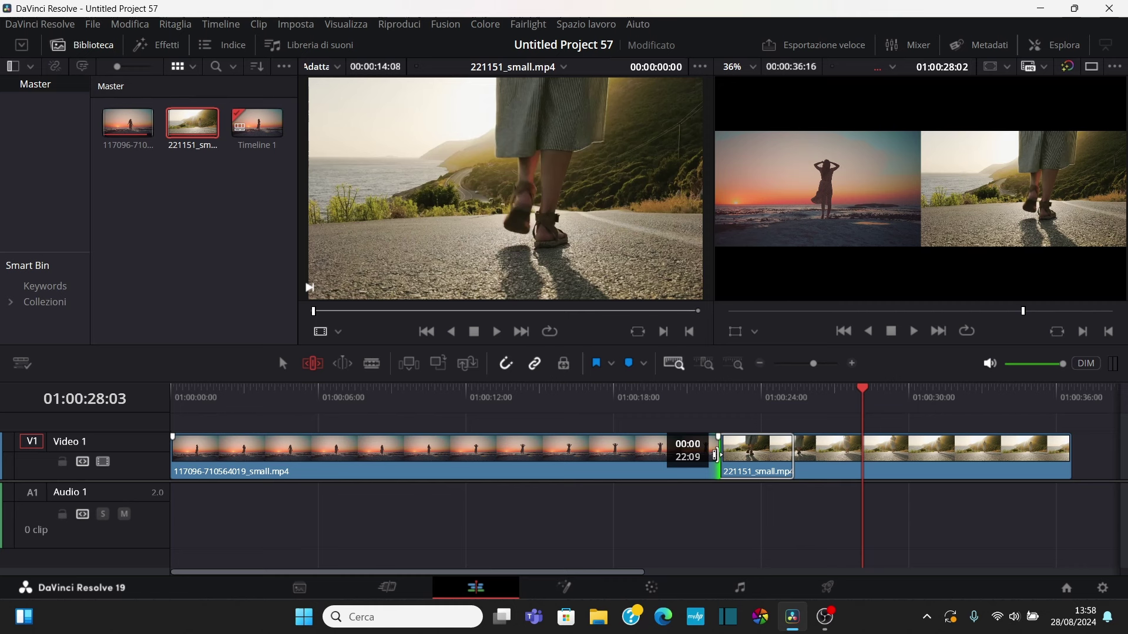
Ripple-trim about three seconds off the start of 221151_small.mp4.
left_click_drag(716, 454, 721, 454)
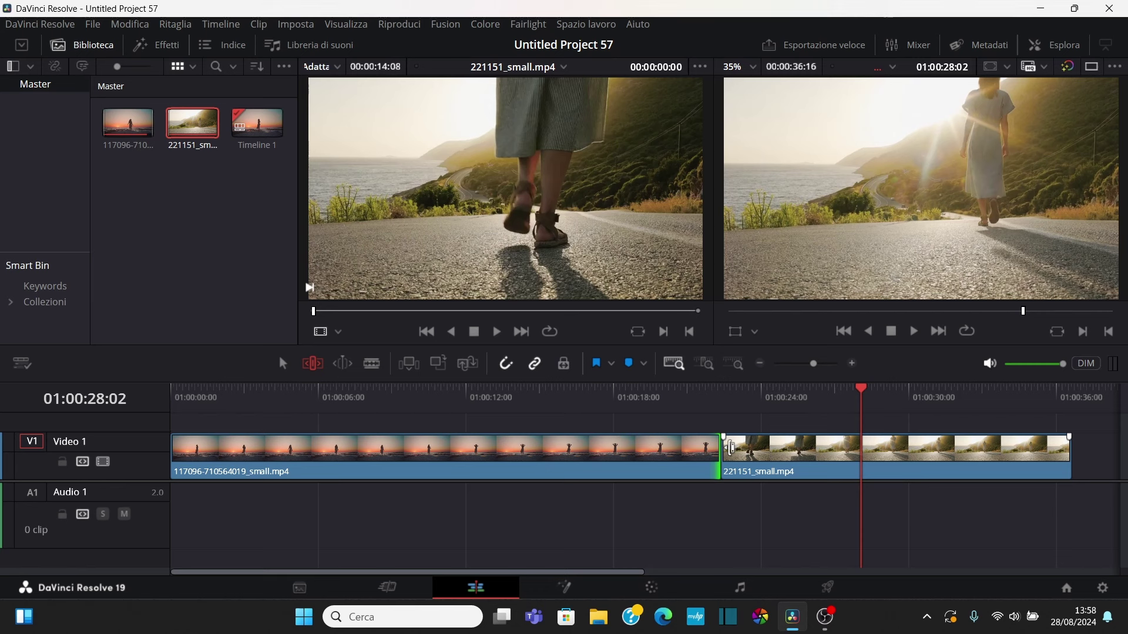
left_click(730, 449)
left_click_drag(731, 449, 761, 467)
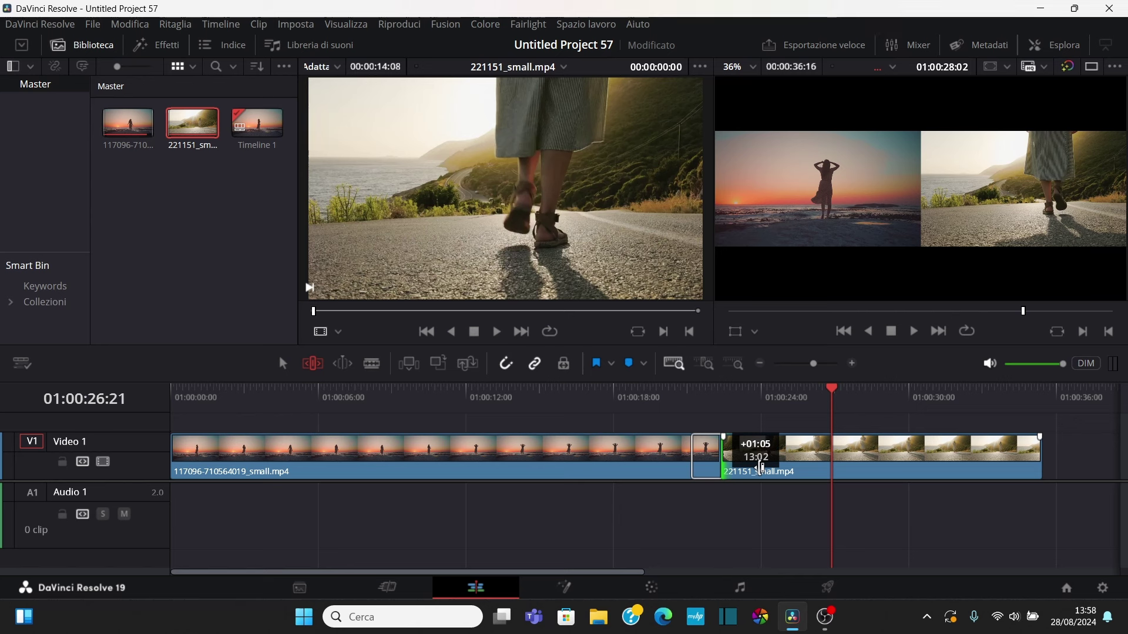
left_click_drag(761, 467, 764, 467)
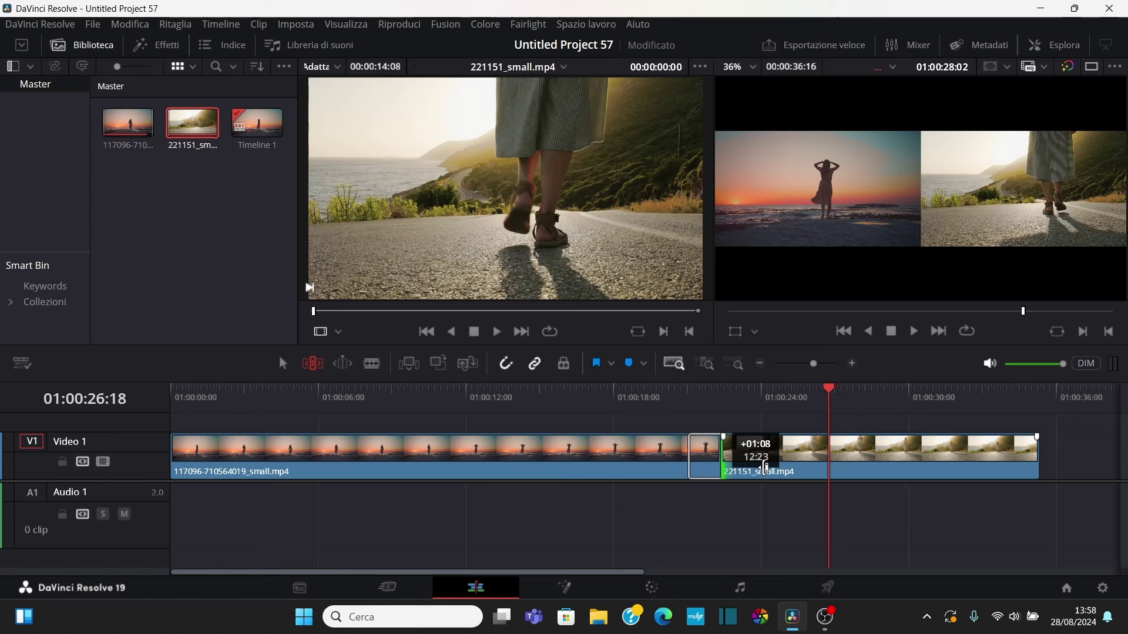
left_click_drag(765, 467, 806, 474)
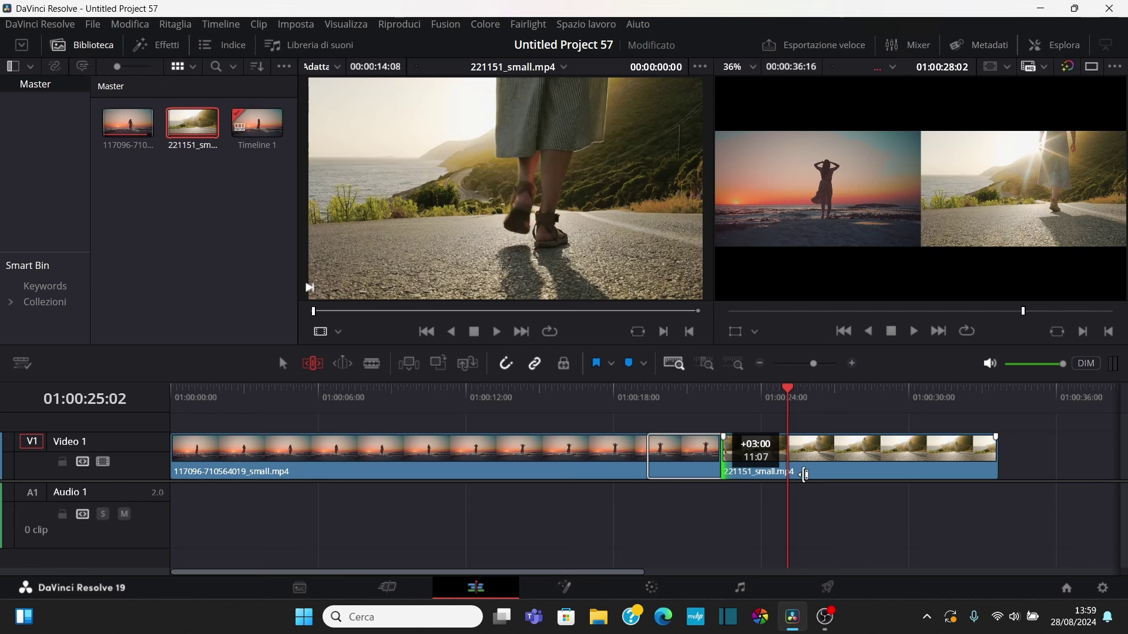
left_click_drag(804, 475, 802, 474)
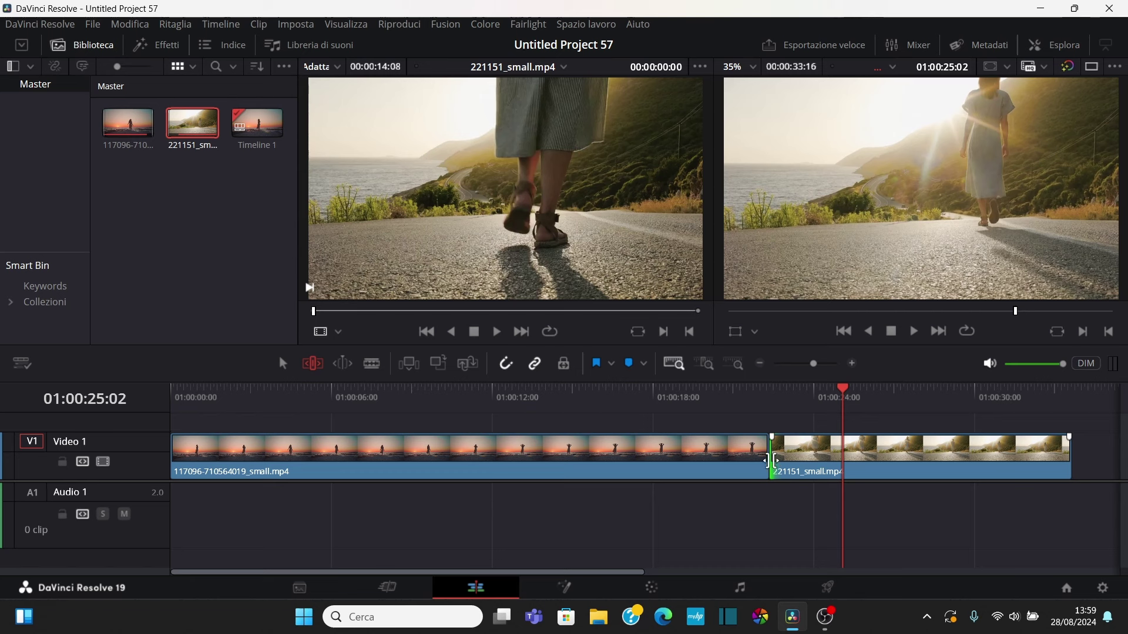
Roll the cut between the two clips back and forth, ending near its original spot around 01:00:22.
mouse_move(771, 460)
left_mouse_down()
mouse_move(770, 483)
mouse_move(784, 483)
left_mouse_up()
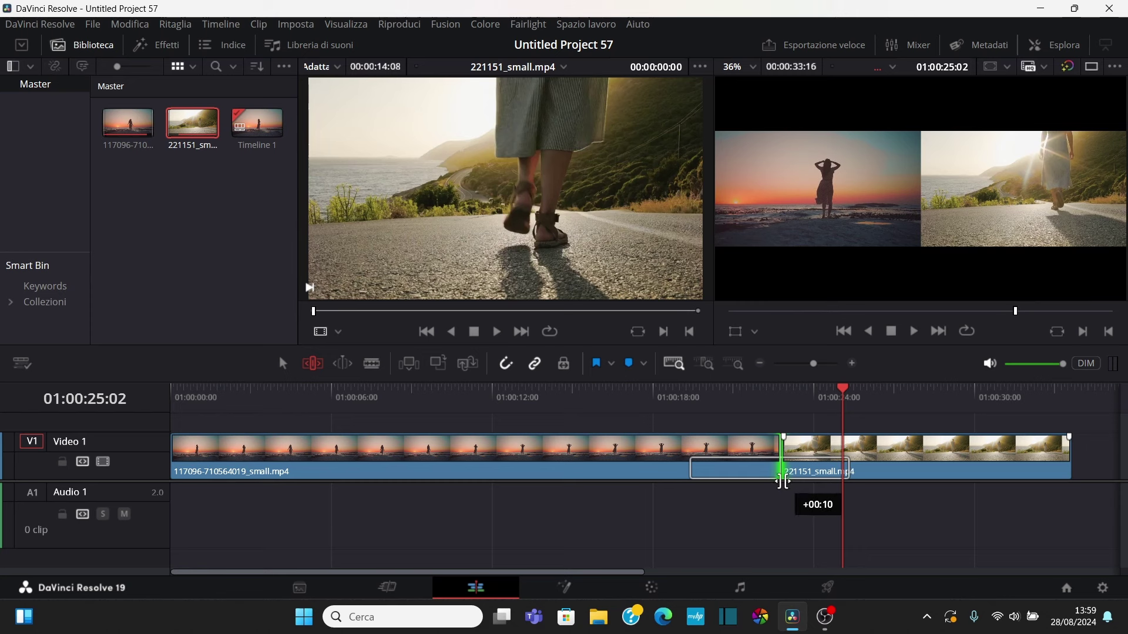
mouse_move(785, 482)
left_mouse_down()
mouse_move(742, 477)
mouse_move(802, 467)
mouse_move(777, 468)
left_mouse_up()
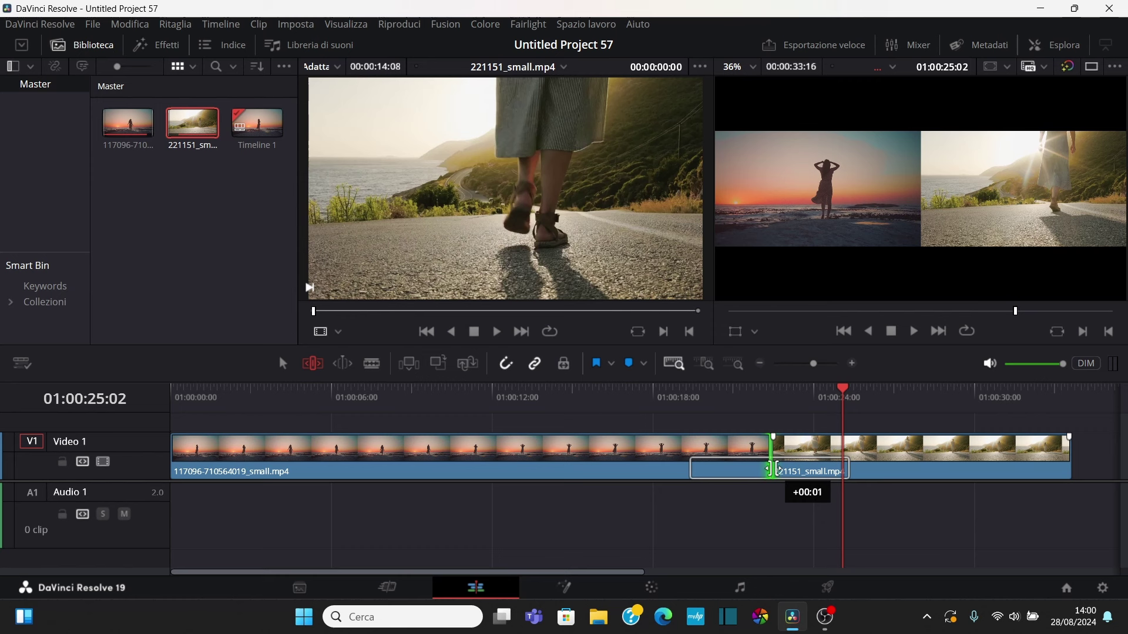
left_click_drag(776, 468, 784, 464)
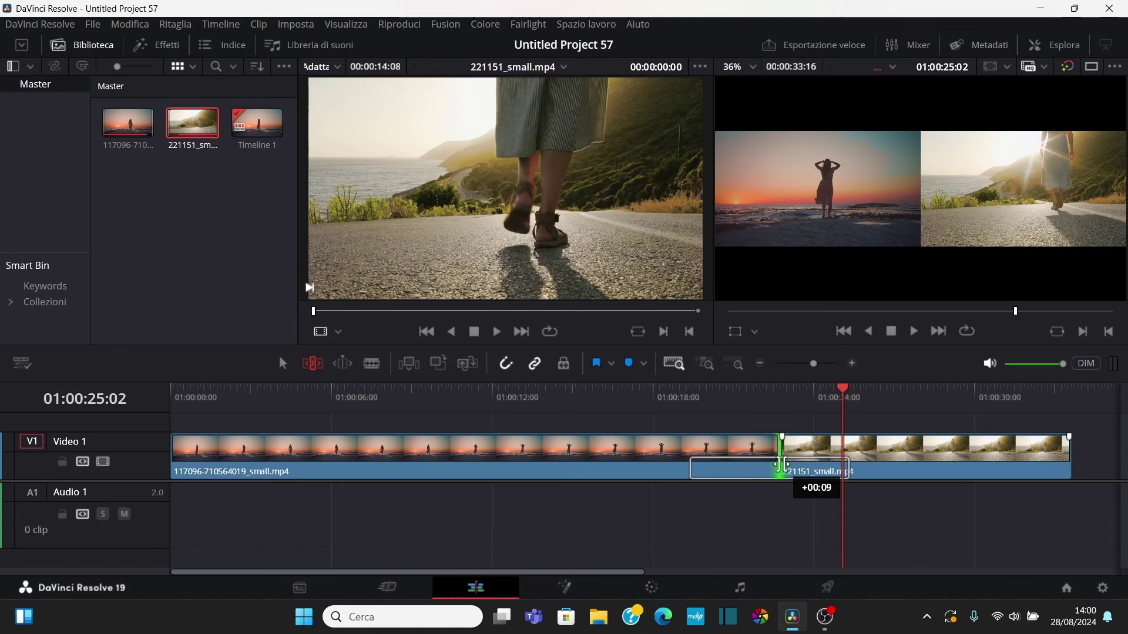
left_click_drag(783, 465, 773, 466)
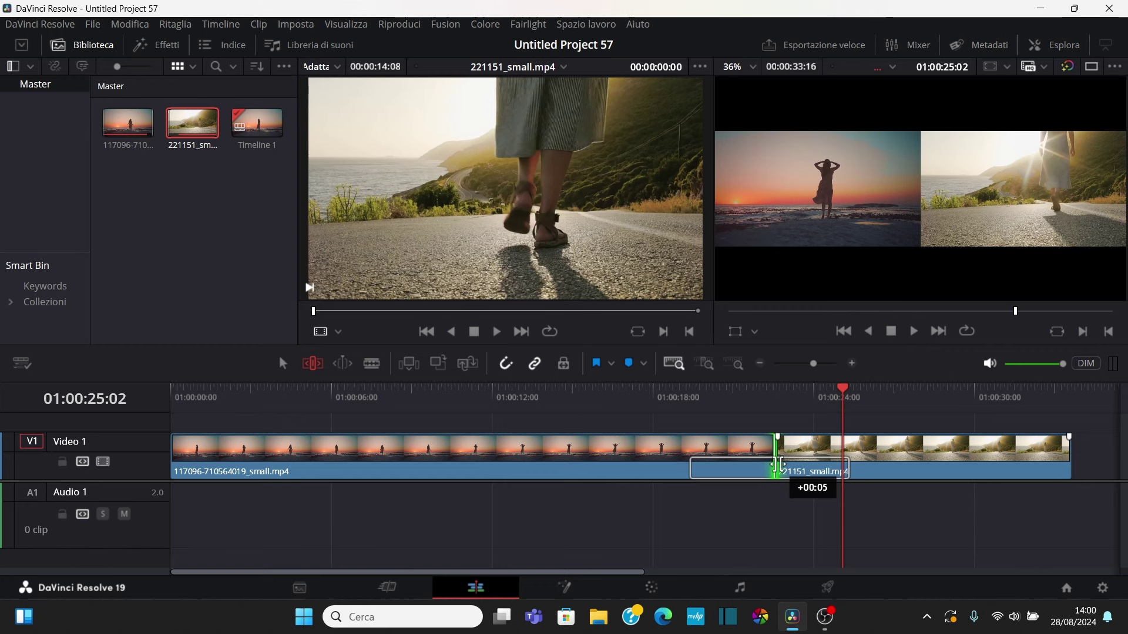
mouse_move(774, 466)
left_mouse_down()
mouse_move(758, 468)
mouse_move(817, 463)
mouse_move(718, 468)
mouse_move(831, 468)
mouse_move(692, 472)
mouse_move(796, 472)
left_mouse_up()
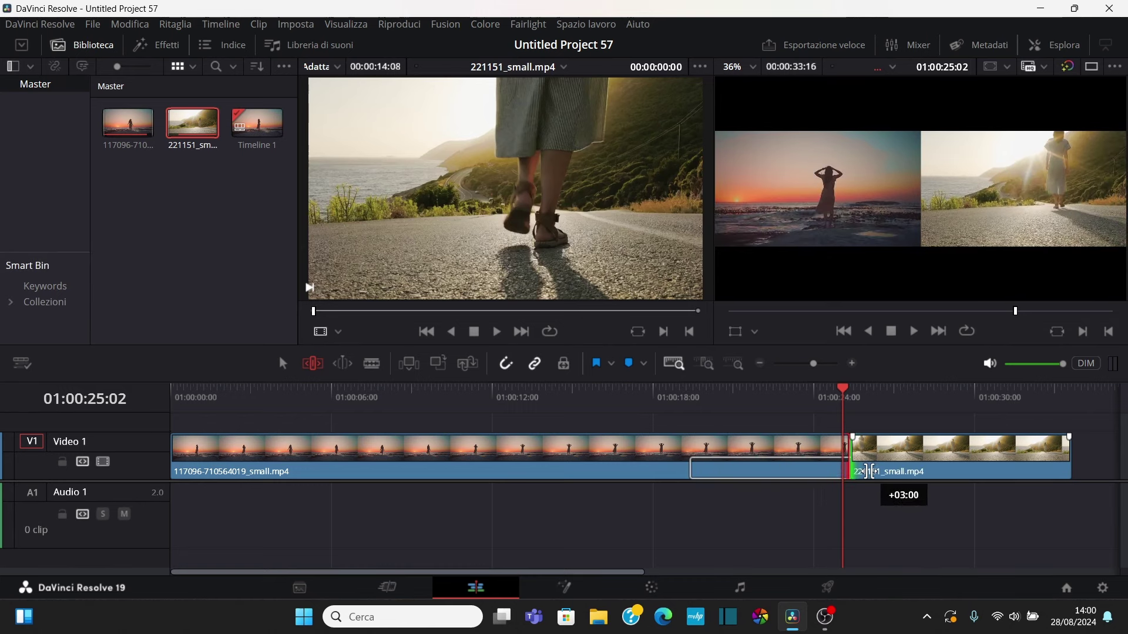
left_click_drag(796, 472, 773, 471)
left_click_drag(771, 471, 801, 466)
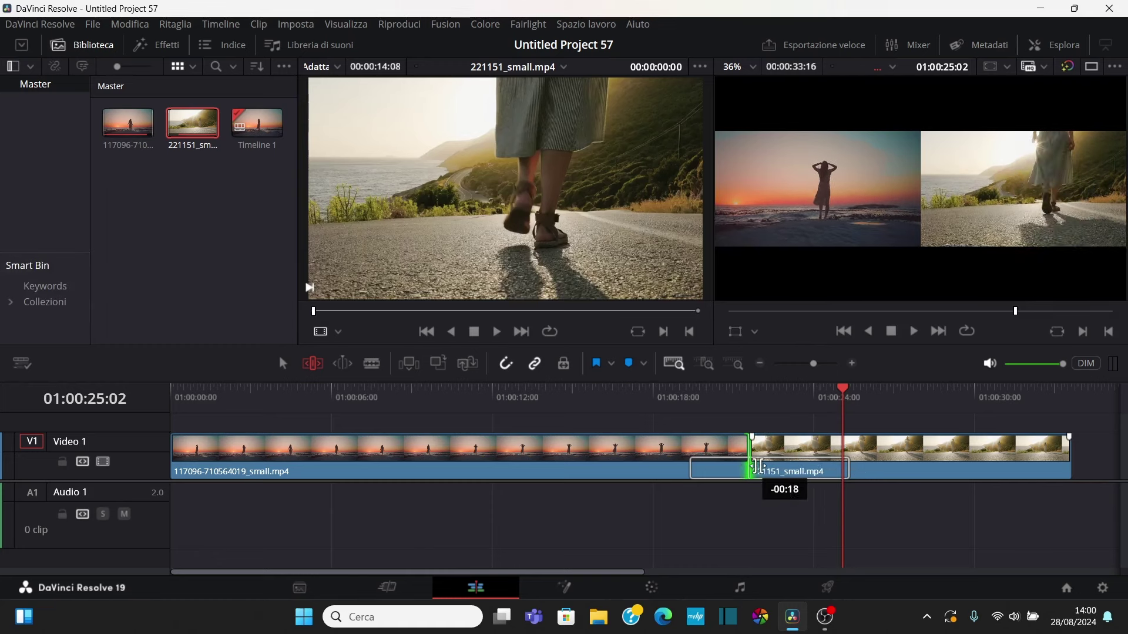
mouse_move(798, 465)
left_mouse_down()
mouse_move(738, 470)
mouse_move(773, 471)
left_mouse_up()
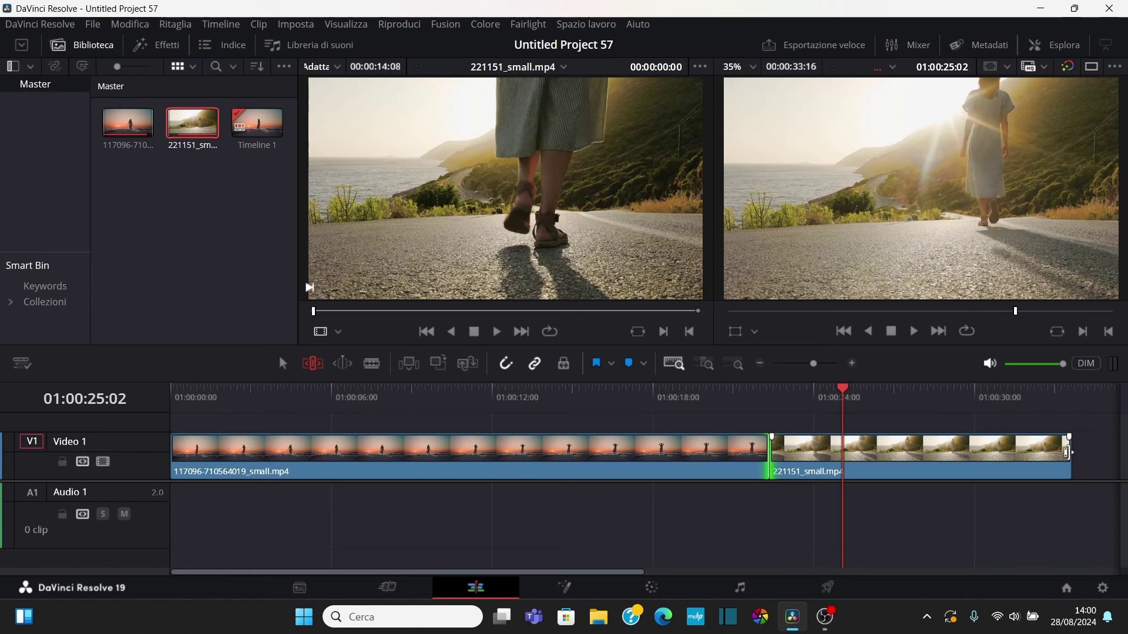
Slip the footage inside 221151_small.mp4 while keeping its position and length on V1.
left_click(928, 451)
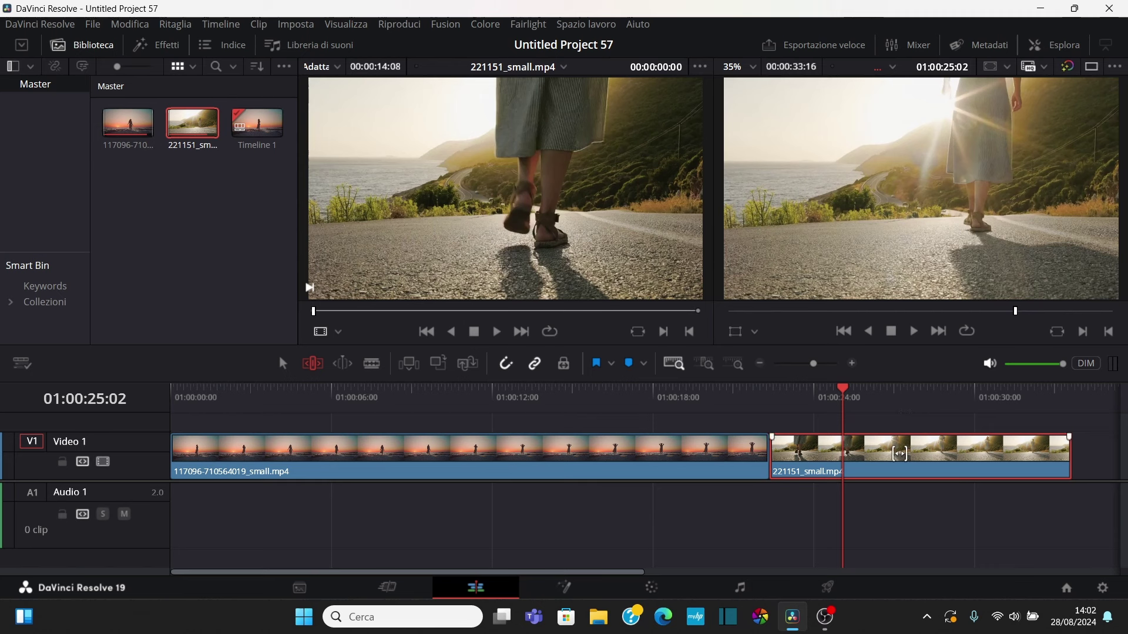
left_click(667, 444)
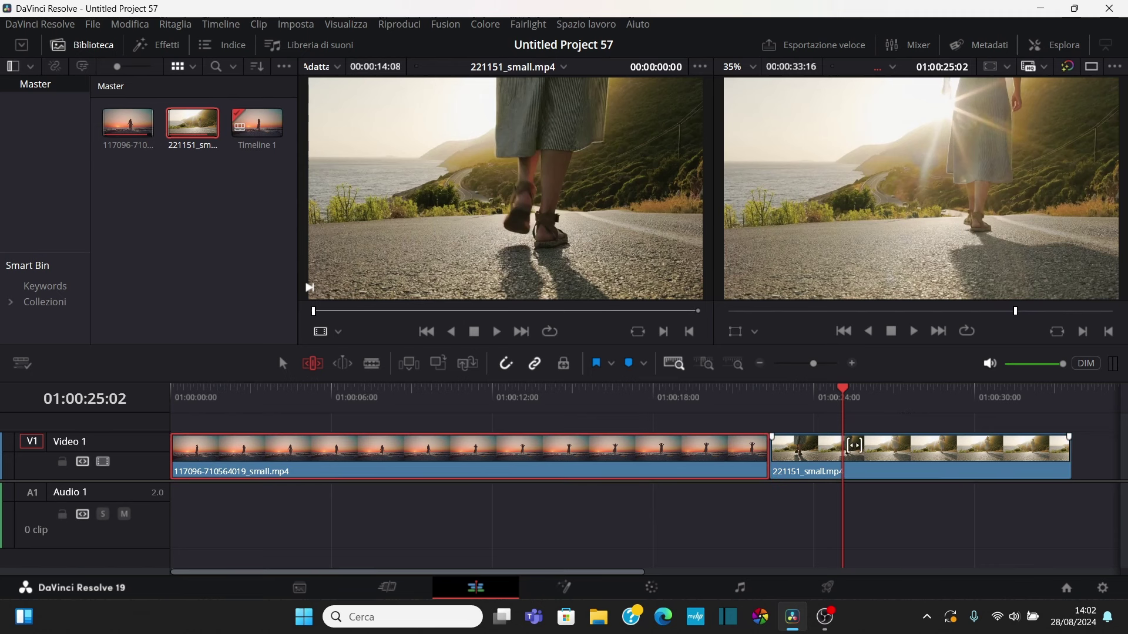
left_click(915, 453)
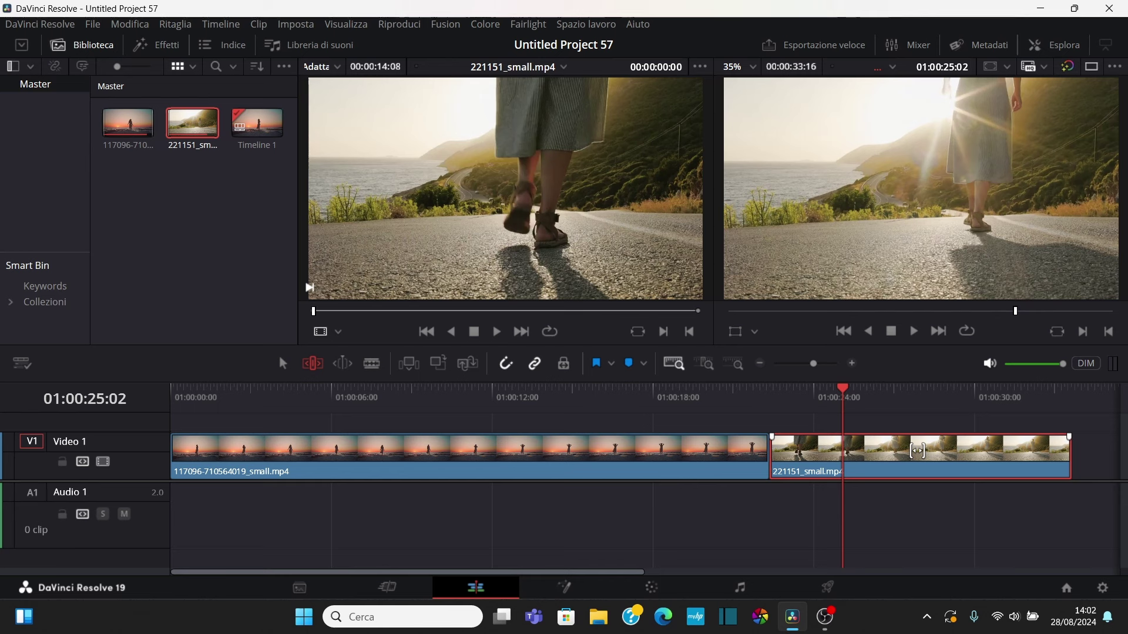
mouse_move(917, 451)
left_mouse_down()
mouse_move(831, 458)
mouse_move(882, 469)
mouse_move(855, 464)
mouse_move(914, 463)
mouse_move(855, 463)
mouse_move(920, 462)
mouse_move(831, 460)
mouse_move(918, 460)
left_mouse_up()
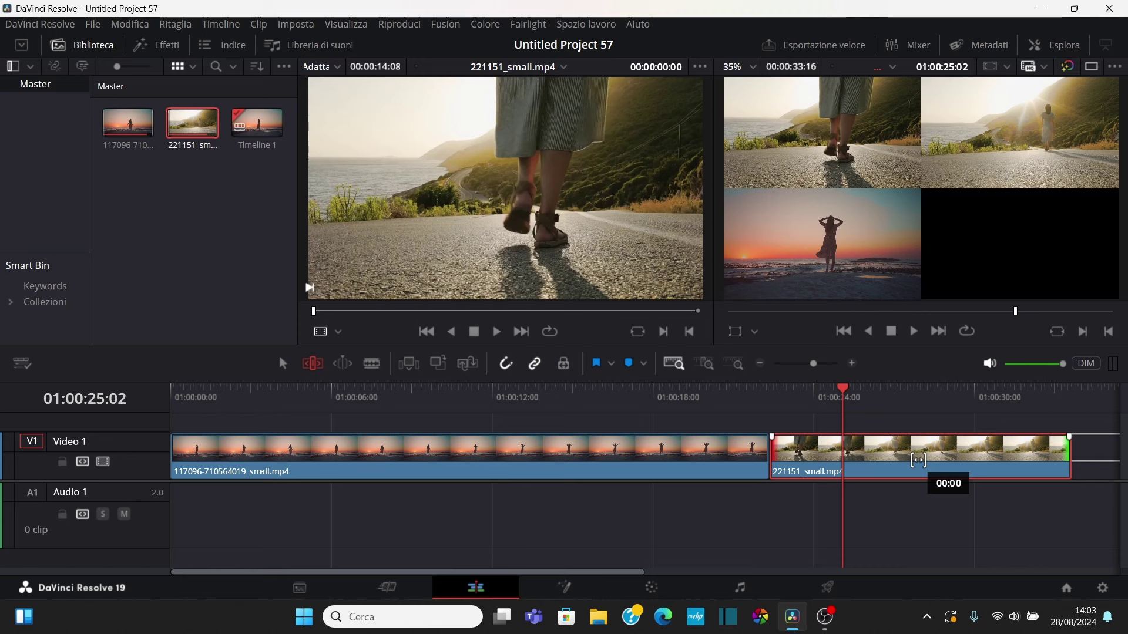
left_click_drag(918, 461, 917, 461)
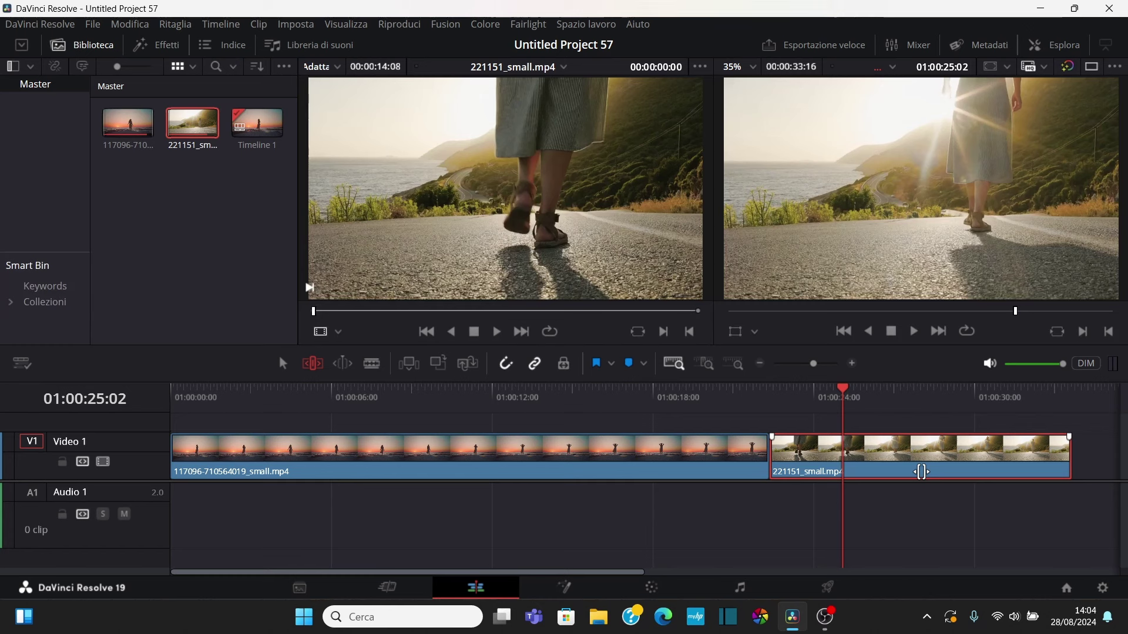
Slide 221151_small.mp4 later on V1 so the sunset clip extends, making the timeline 00:00:36:16.
mouse_move(921, 471)
left_mouse_down()
mouse_move(794, 478)
mouse_move(802, 486)
mouse_move(786, 491)
mouse_move(797, 500)
left_mouse_up()
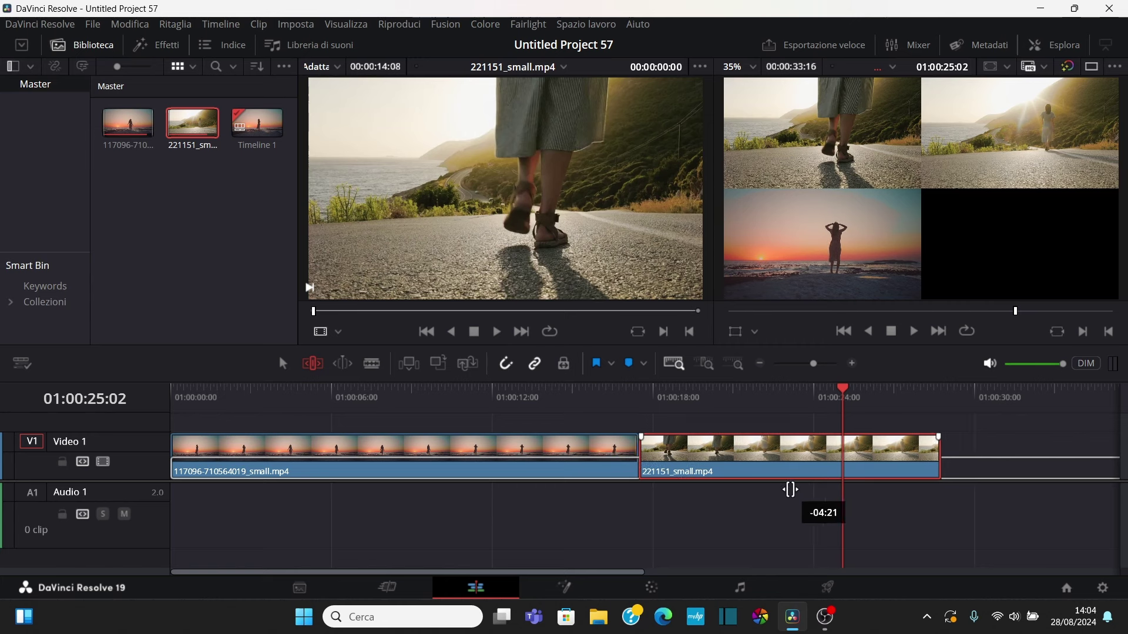
mouse_move(797, 500)
left_mouse_down()
mouse_move(1008, 477)
mouse_move(610, 469)
mouse_move(894, 482)
mouse_move(795, 477)
mouse_move(1043, 473)
mouse_move(895, 473)
left_mouse_up()
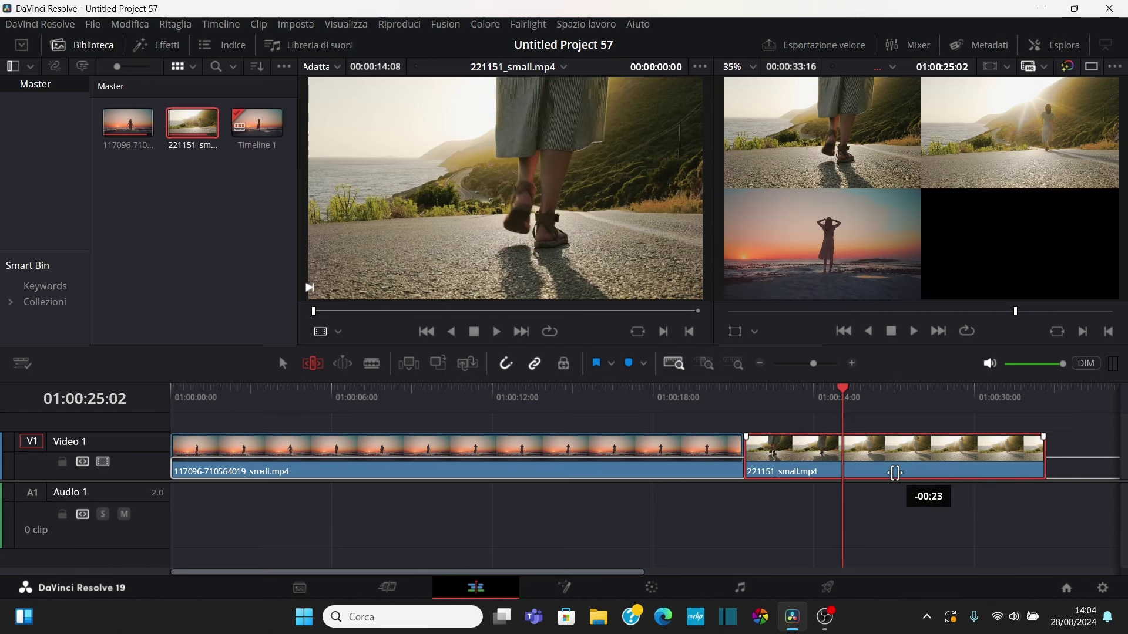
left_click_drag(895, 473, 1032, 474)
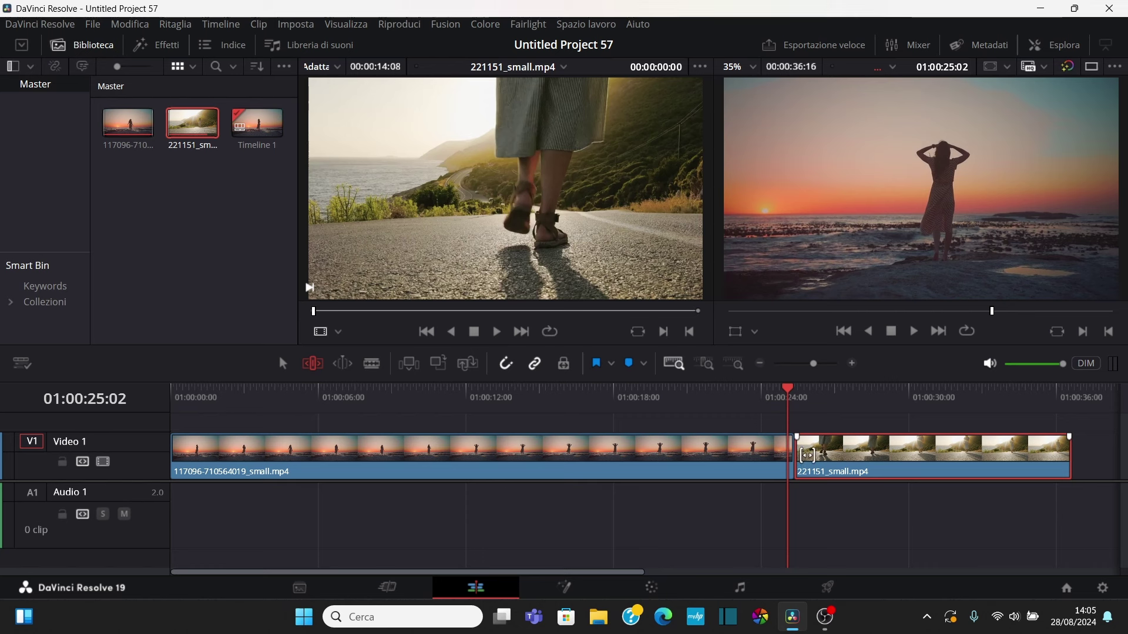
In Trim mode, ripple the sunset-to-road cut back to about 01:00:23:02, shortening the timeline to 00:00:34:09.
left_click(344, 368)
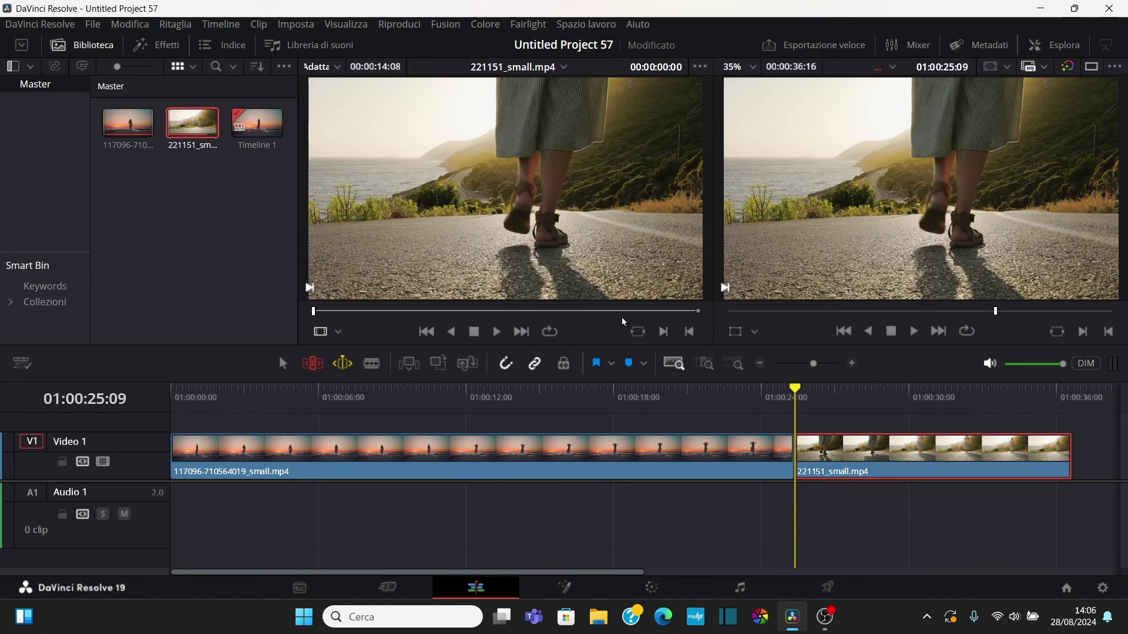
left_click(553, 453)
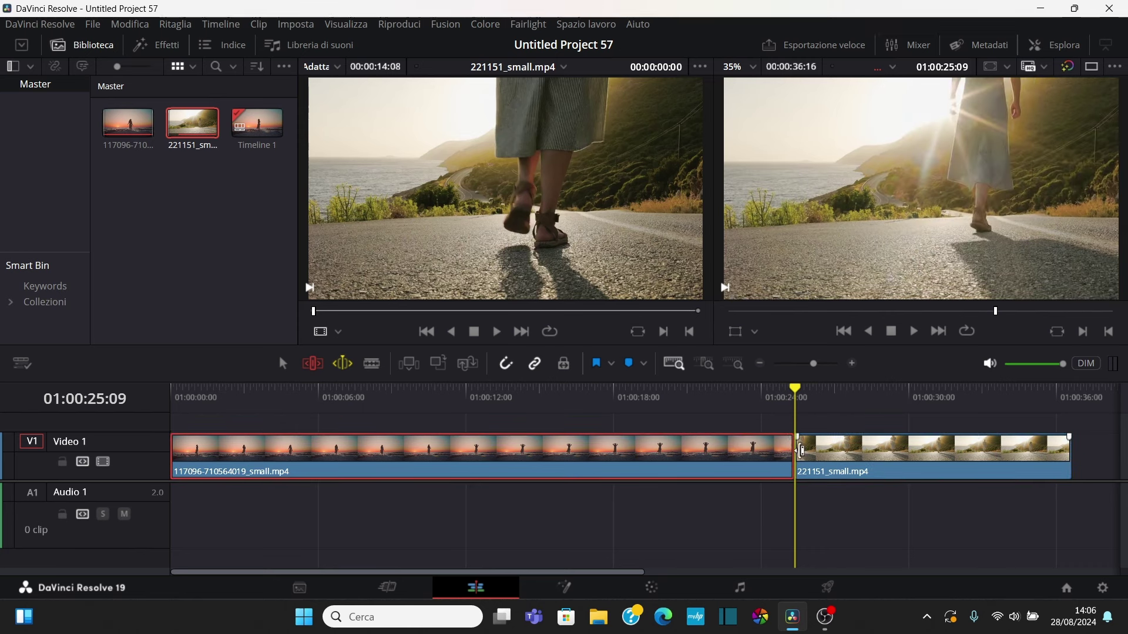
left_click_drag(800, 451, 715, 449)
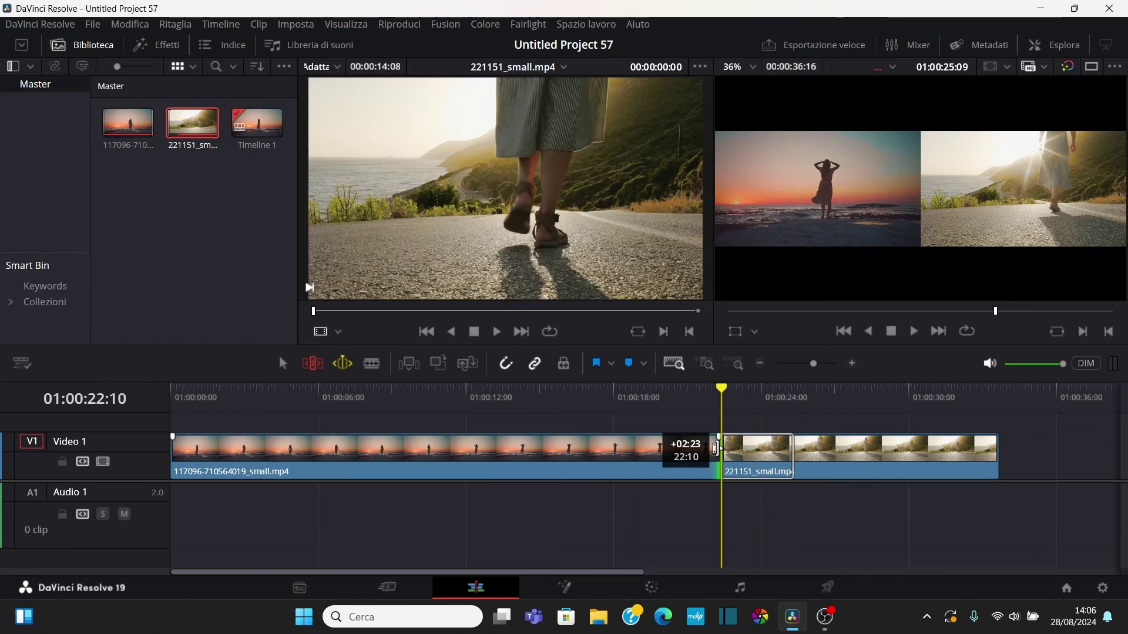
mouse_move(715, 449)
left_mouse_down()
mouse_move(766, 457)
mouse_move(740, 461)
left_mouse_up()
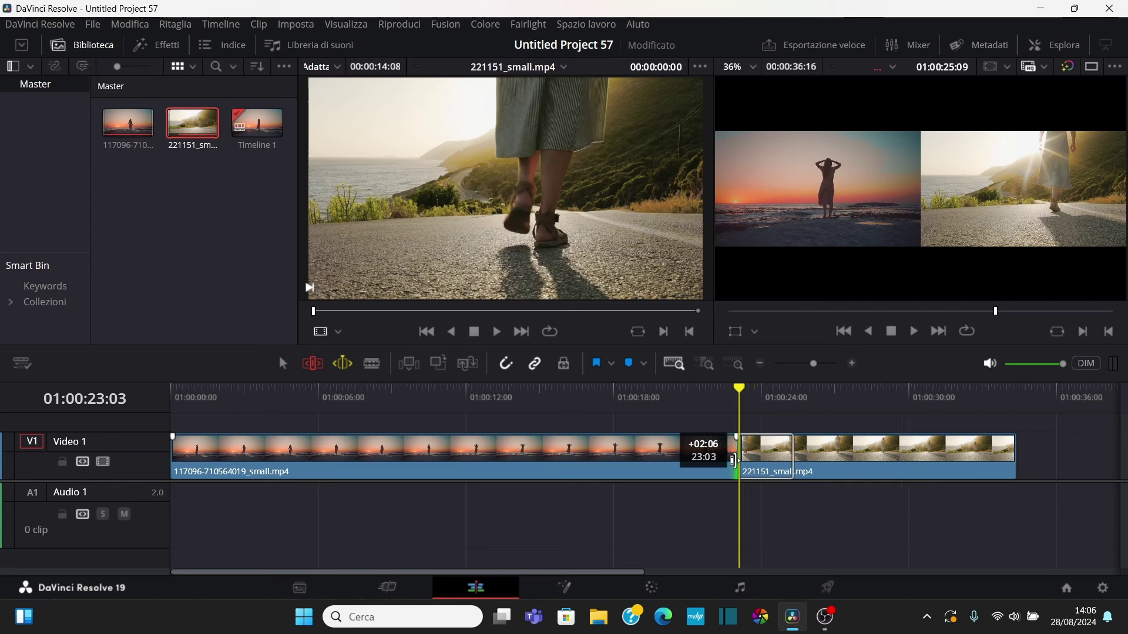
left_click_drag(740, 461, 743, 460)
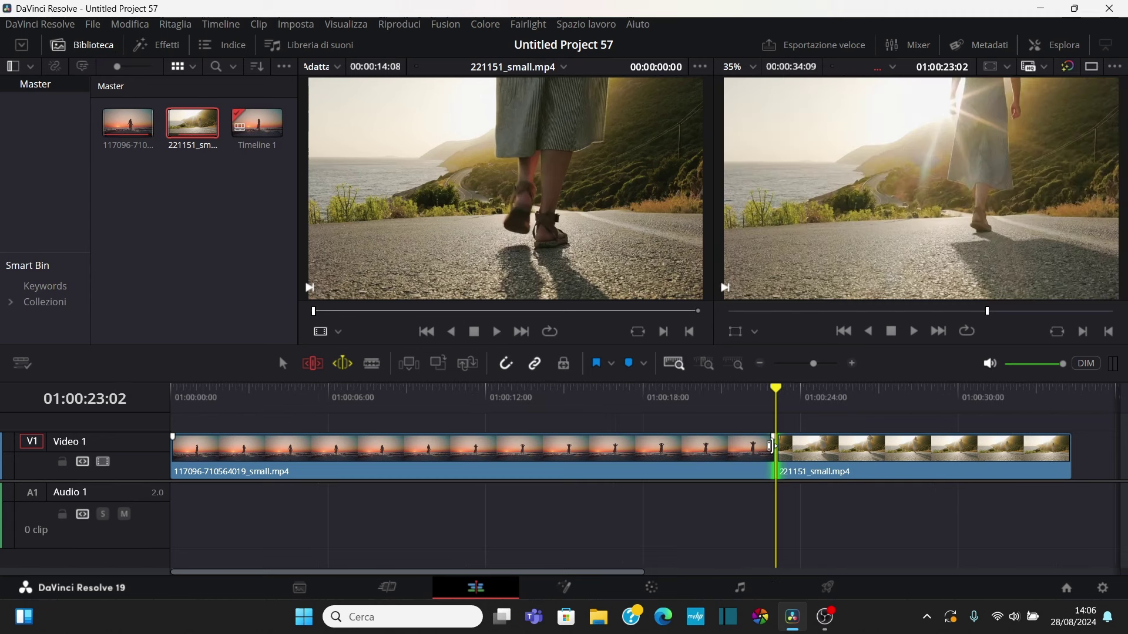
left_click_drag(771, 446, 868, 472)
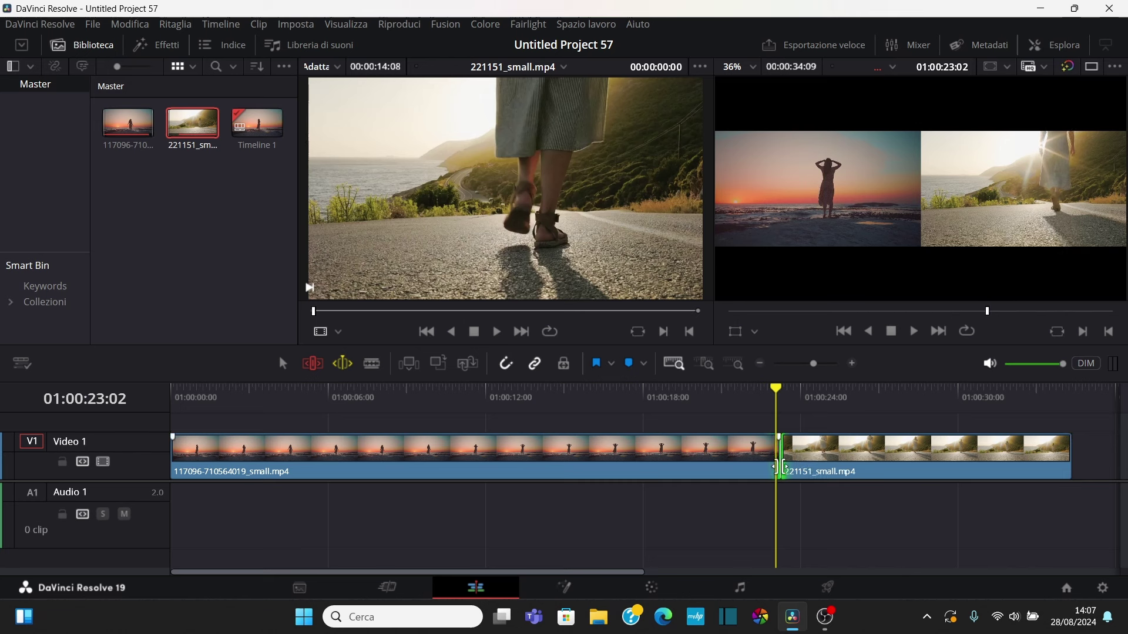
Nudge the sunset-to-road cut several frames later with the period key.
key("period")
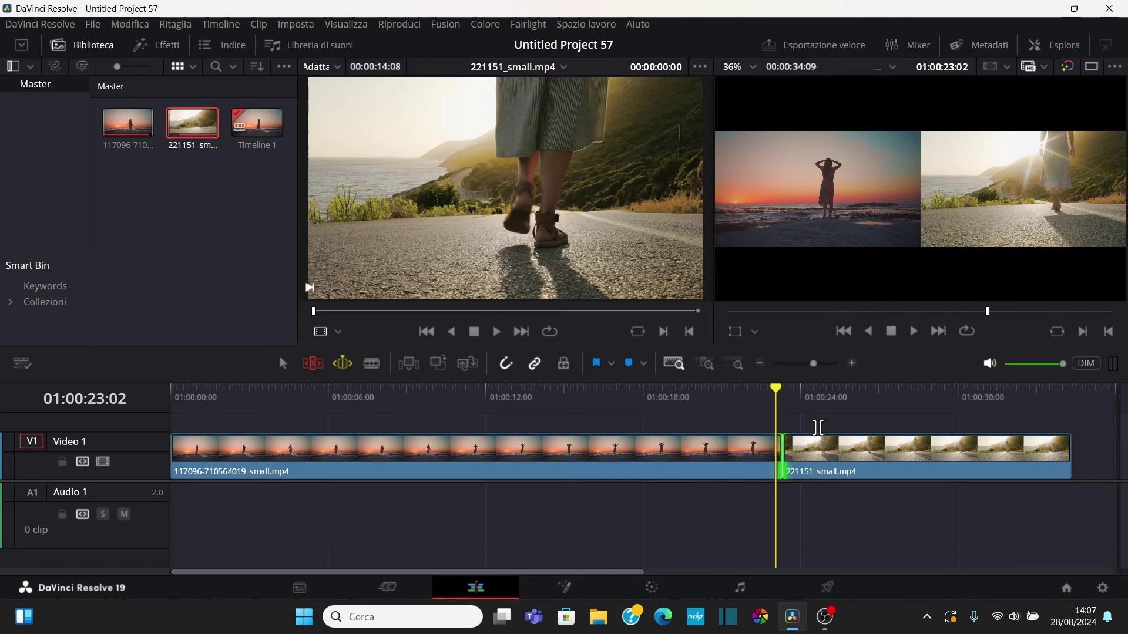
key("period")
key("period")
key("period")
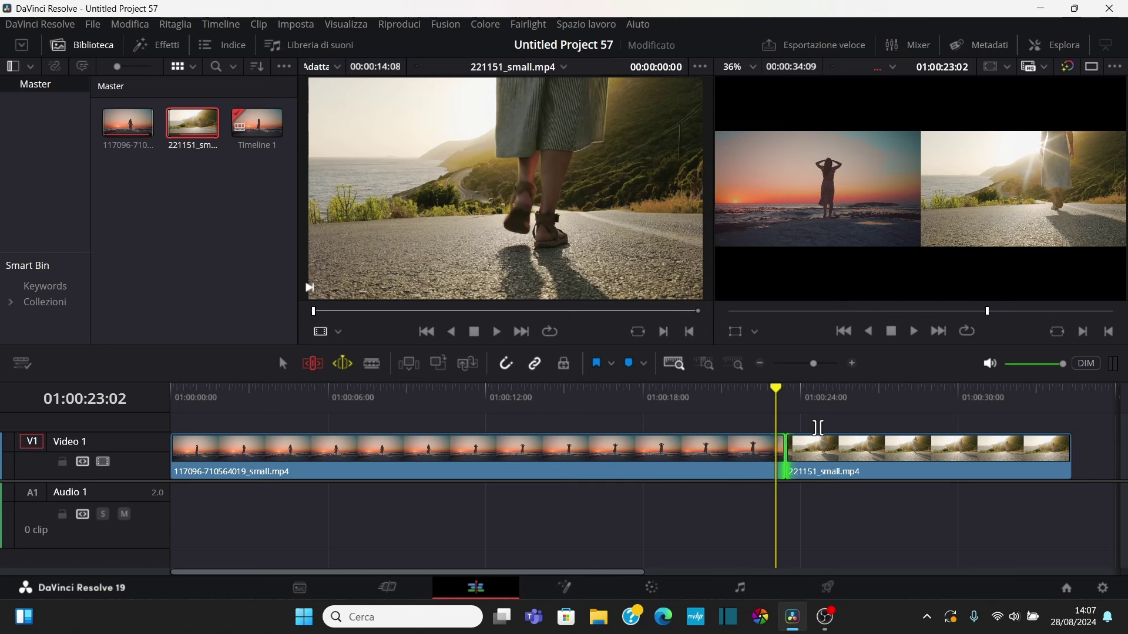
key("period")
key("period")
key("period")
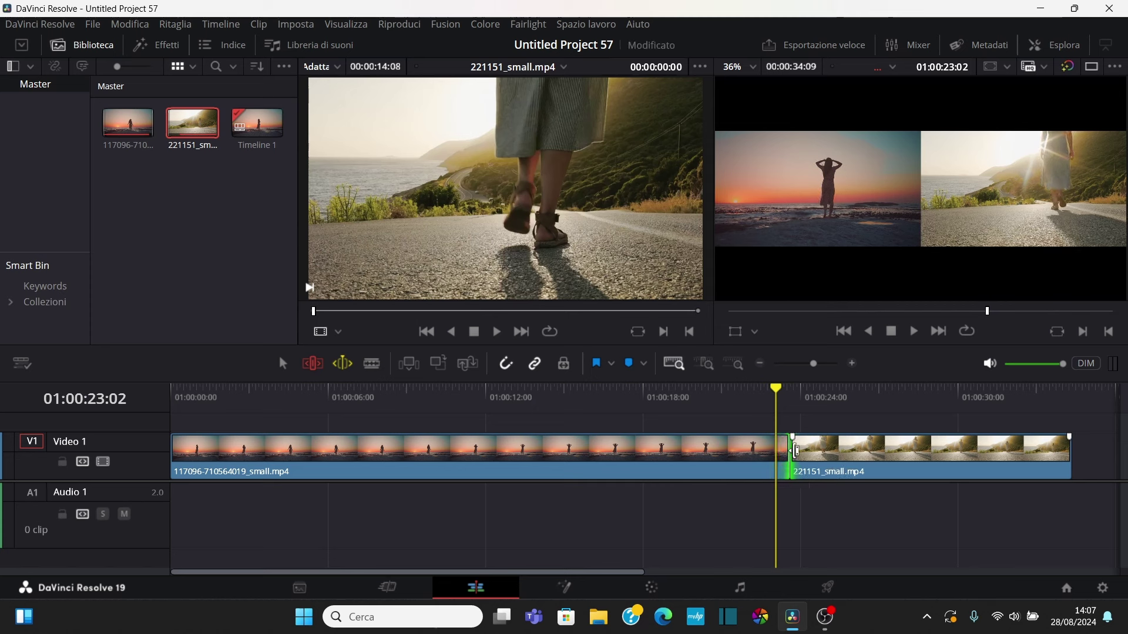
left_click_drag(796, 451, 801, 451)
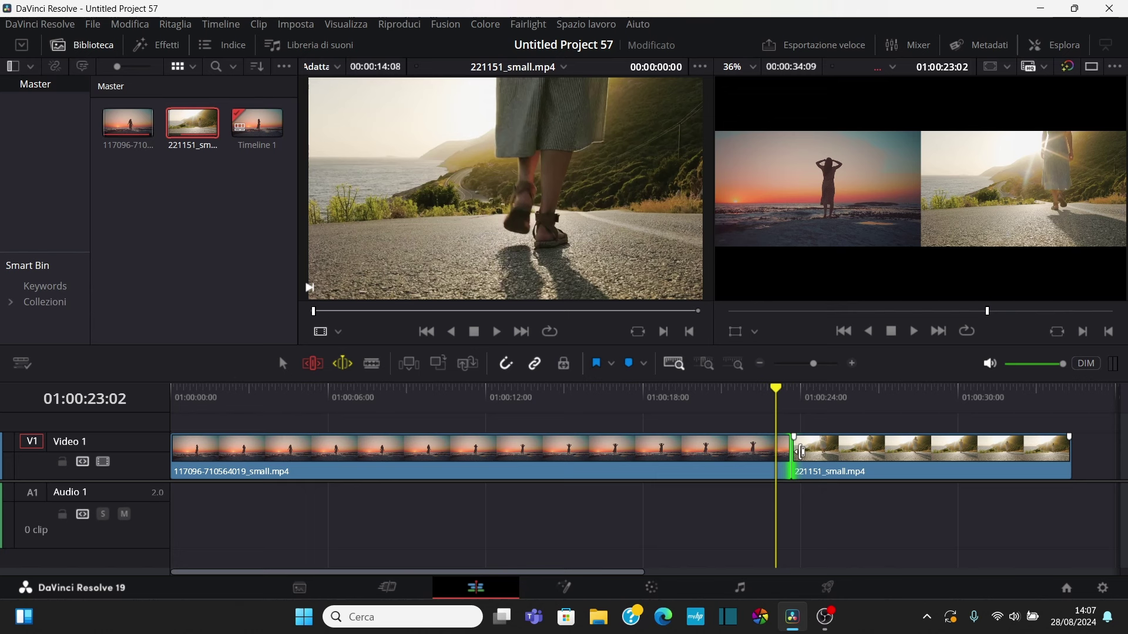
key("period")
key("period")
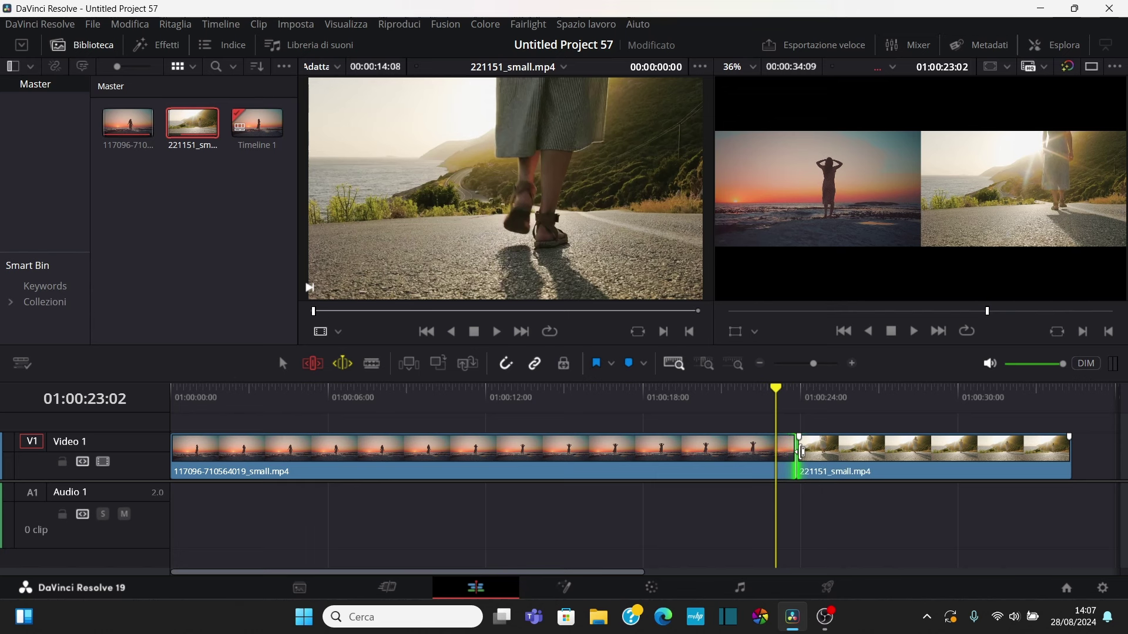
key("period")
Nudge the cut back and forth with comma and period to settle it at 01:00:23:02, then exit Trim mode.
key("comma")
key("comma")
key("comma")
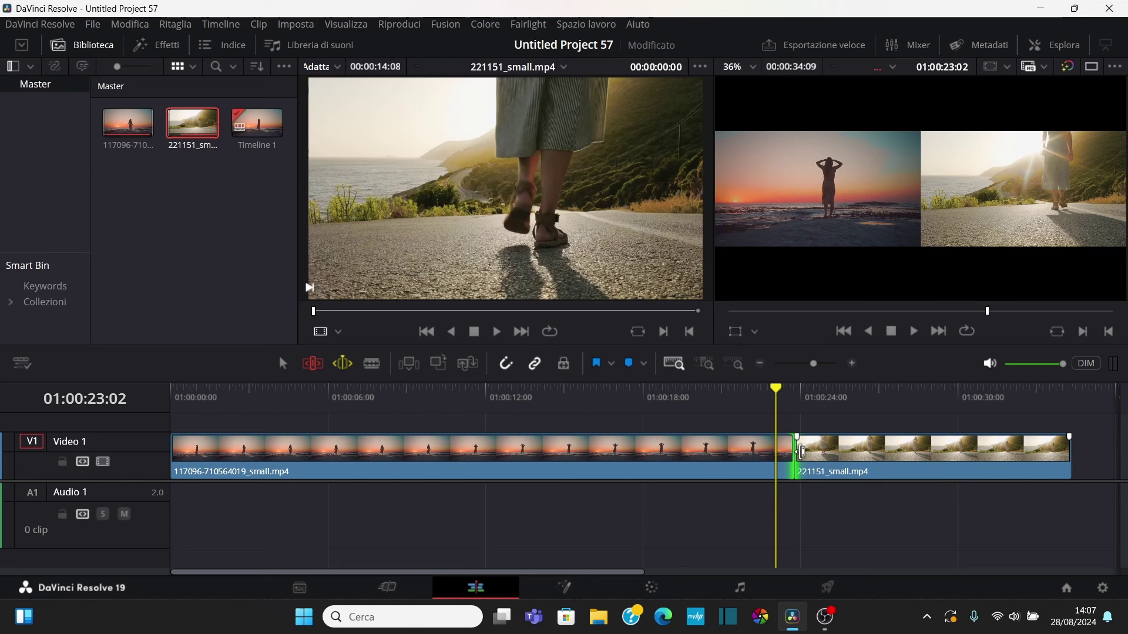
key("comma")
key("comma")
key("comma")
key("comma")
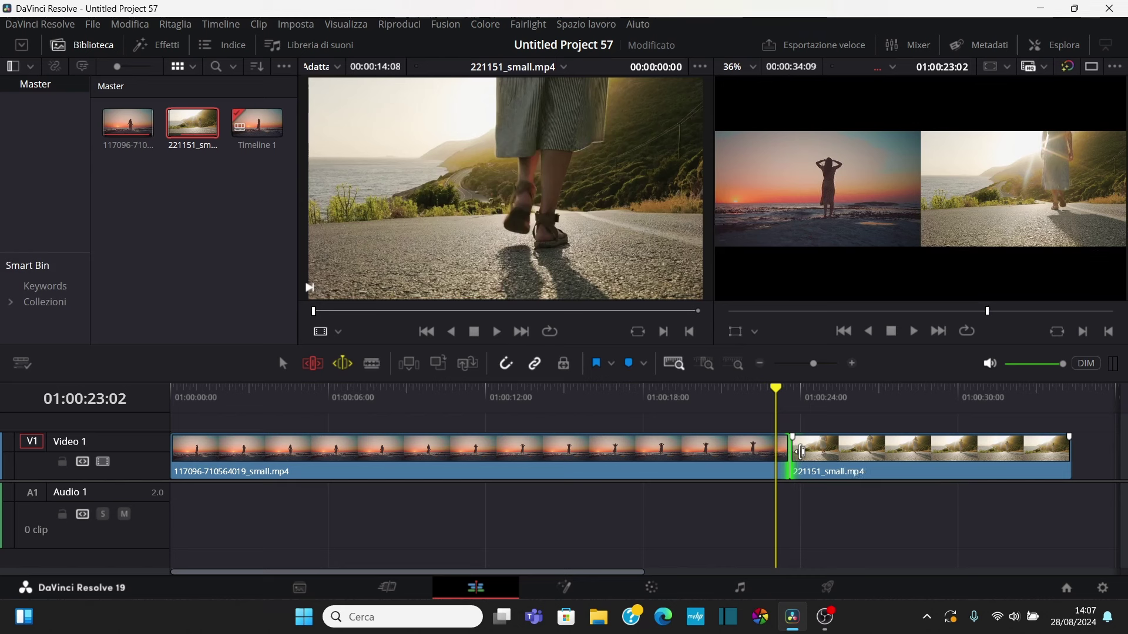
key("comma")
key("comma")
key("comma")
key("comma")
key("comma")
key("comma")
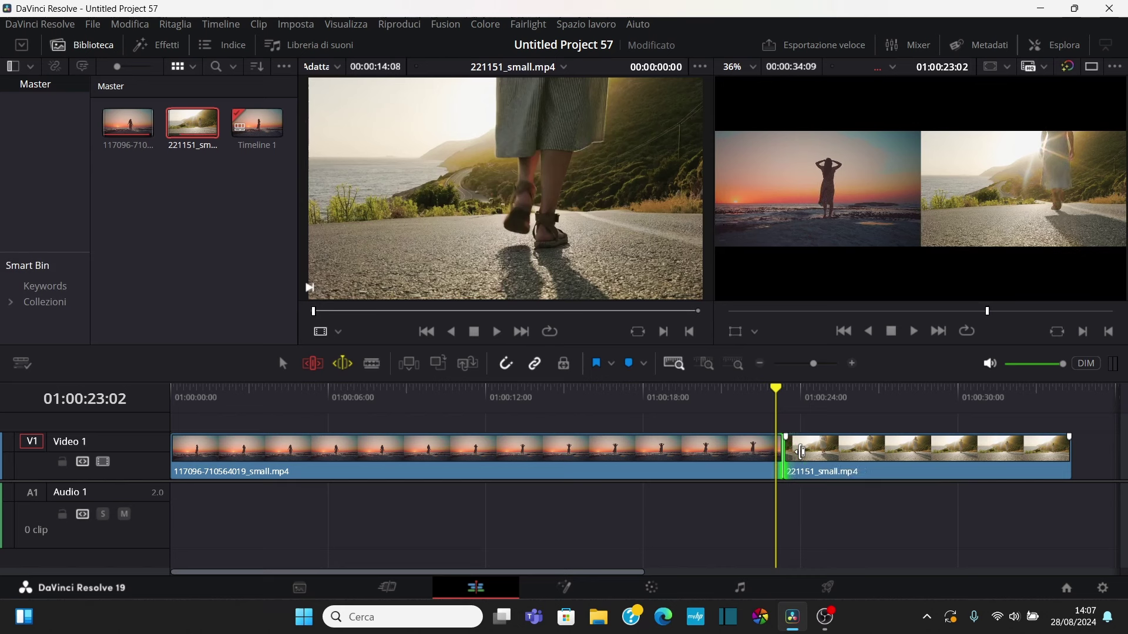
key("period")
key("period")
key("period")
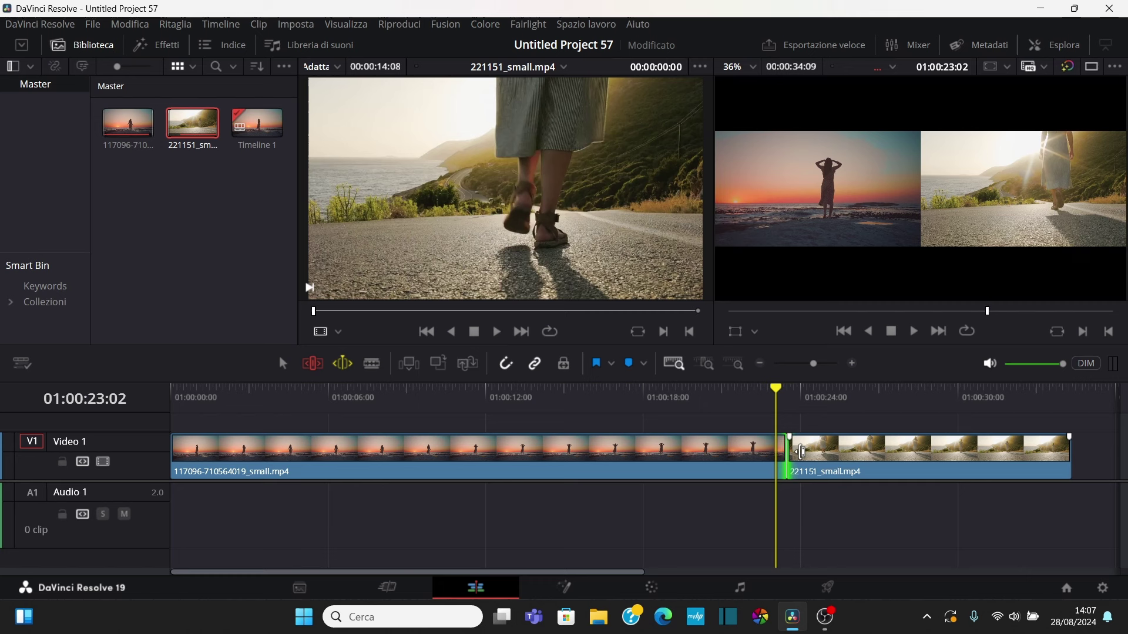
key("period")
key("period")
key("period")
key("period")
key("period")
key("period")
key("period")
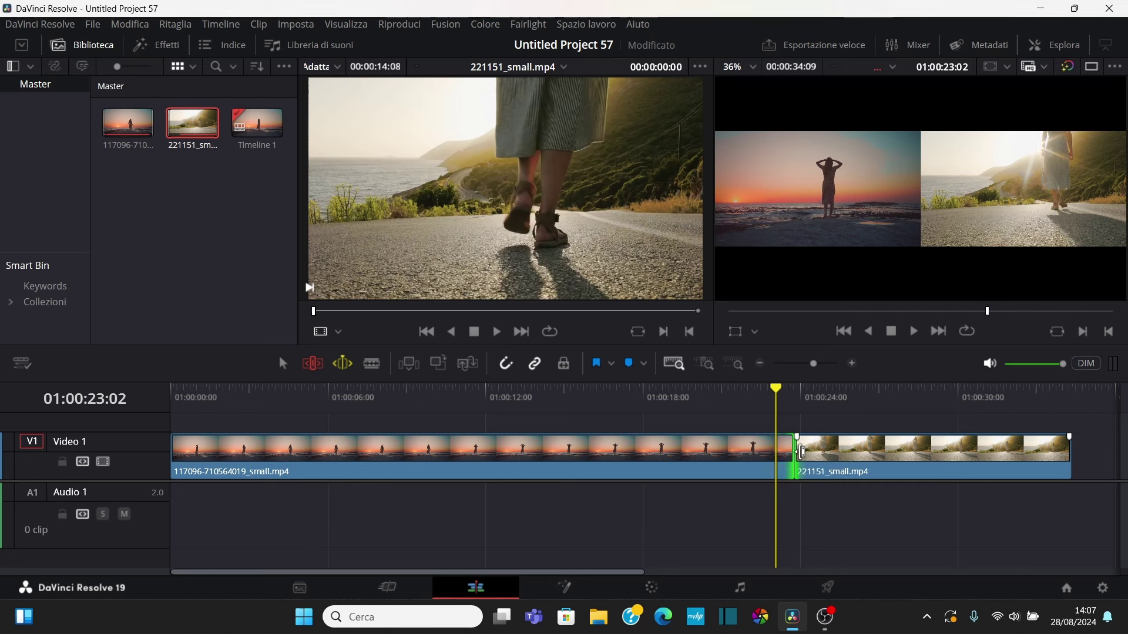
key("period")
key("comma")
key("comma")
key("comma")
key("comma")
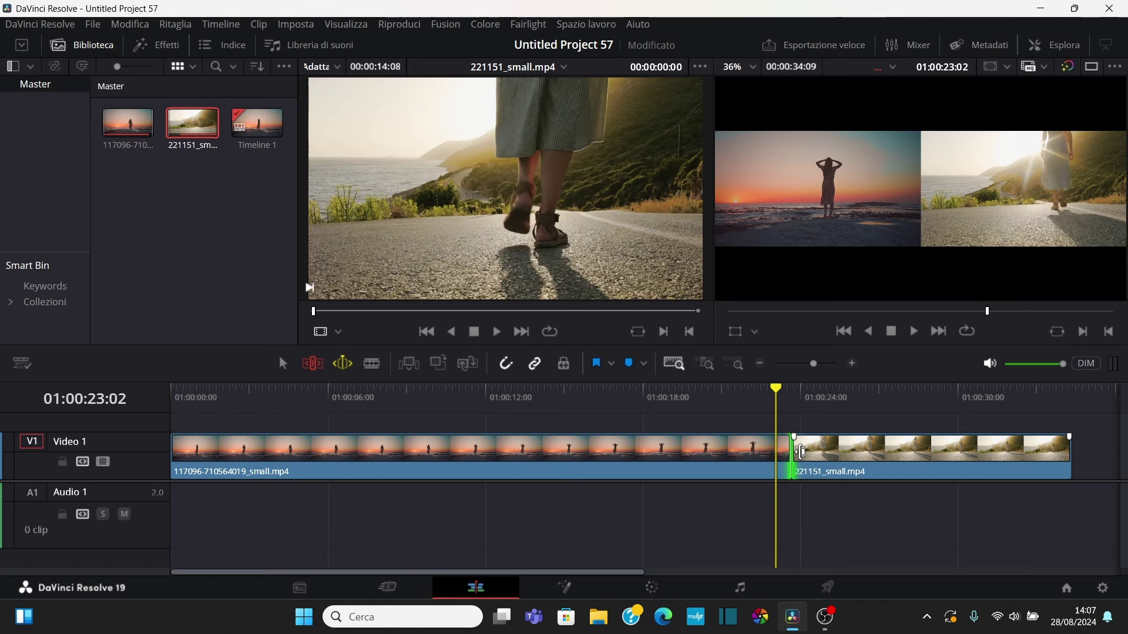
key("comma")
left_click(340, 364)
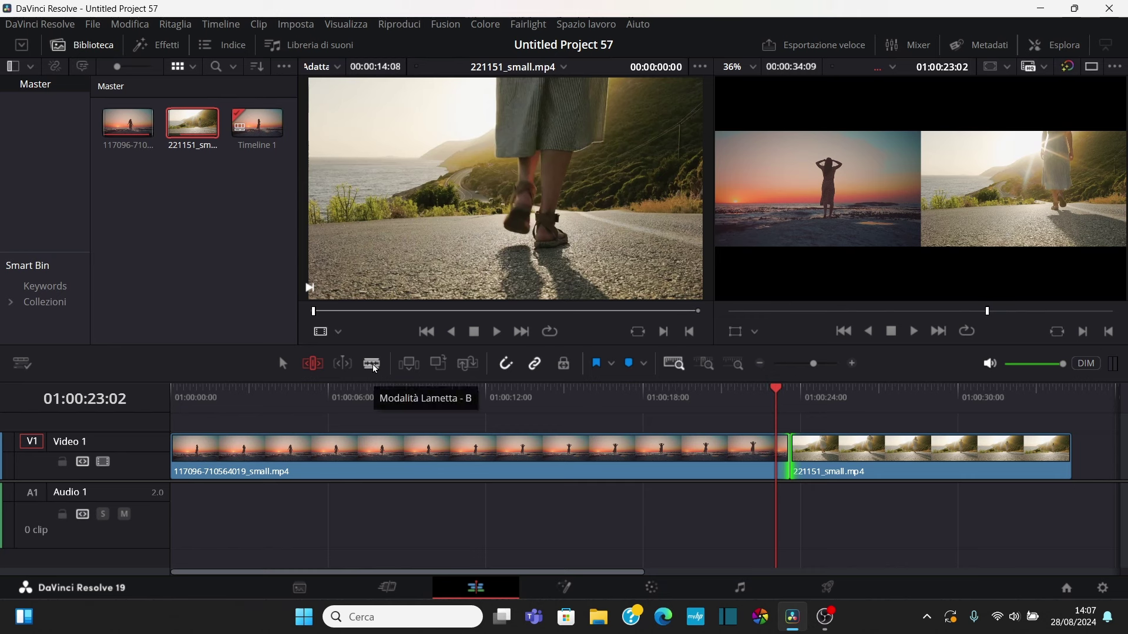
Split the sunset clip at 01:00:10:22 with the Blade tool, giving three clips on V1.
left_click(375, 367)
left_click(457, 411)
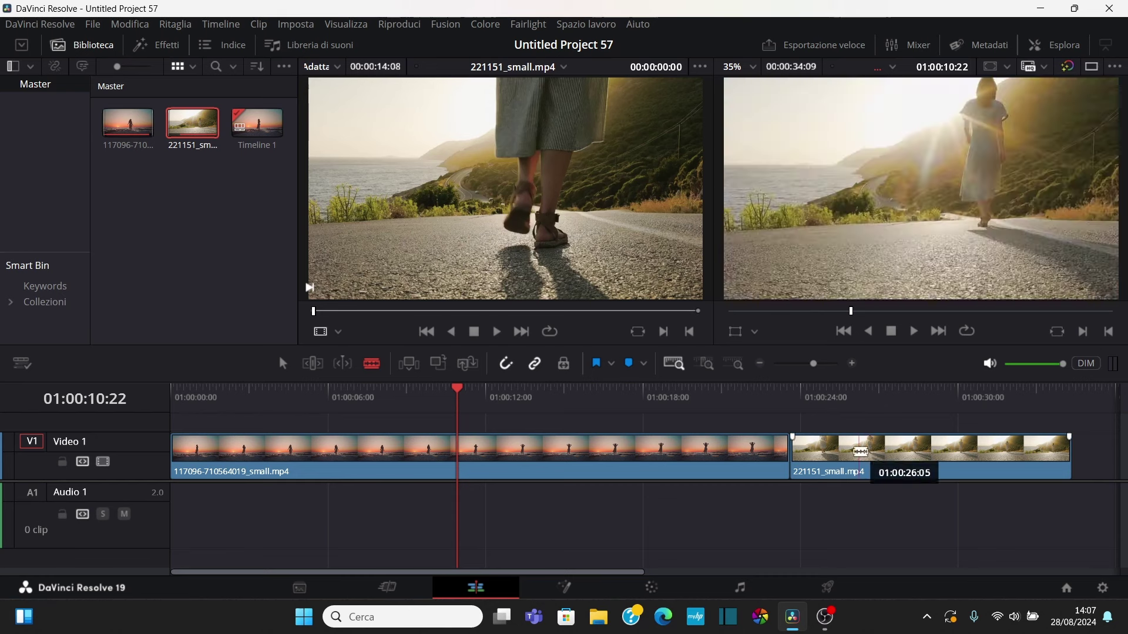
left_click(457, 450)
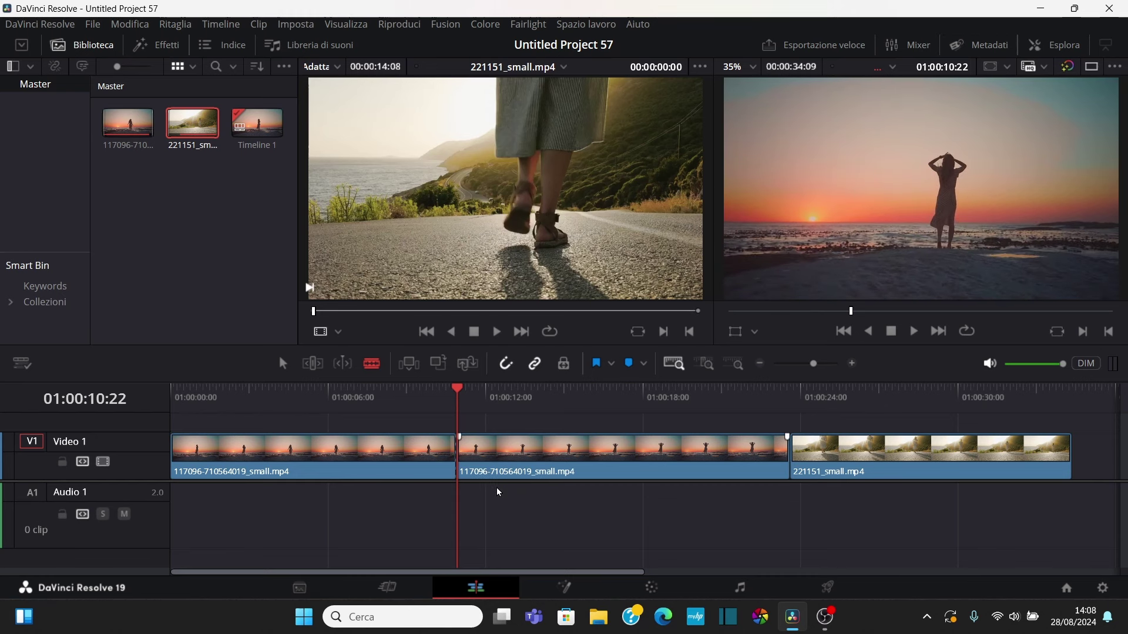
key("a")
mouse_move(538, 468)
left_mouse_down()
mouse_move(582, 468)
mouse_move(539, 468)
left_mouse_up()
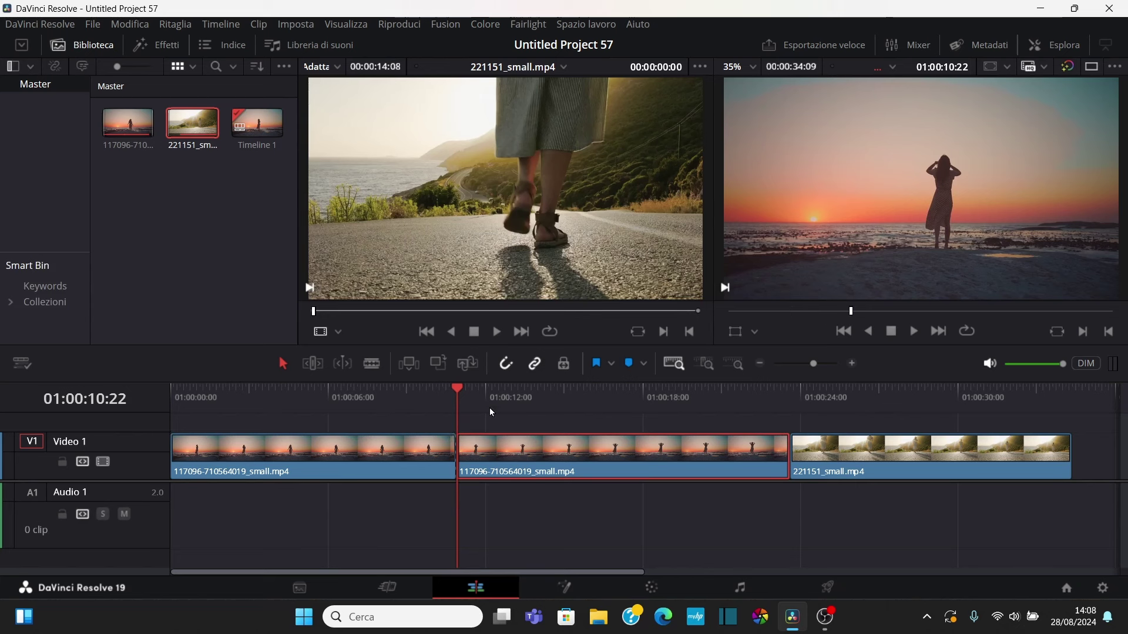
Return to the Selection tool and place the playhead at 01:00:03:10.
left_click(328, 391)
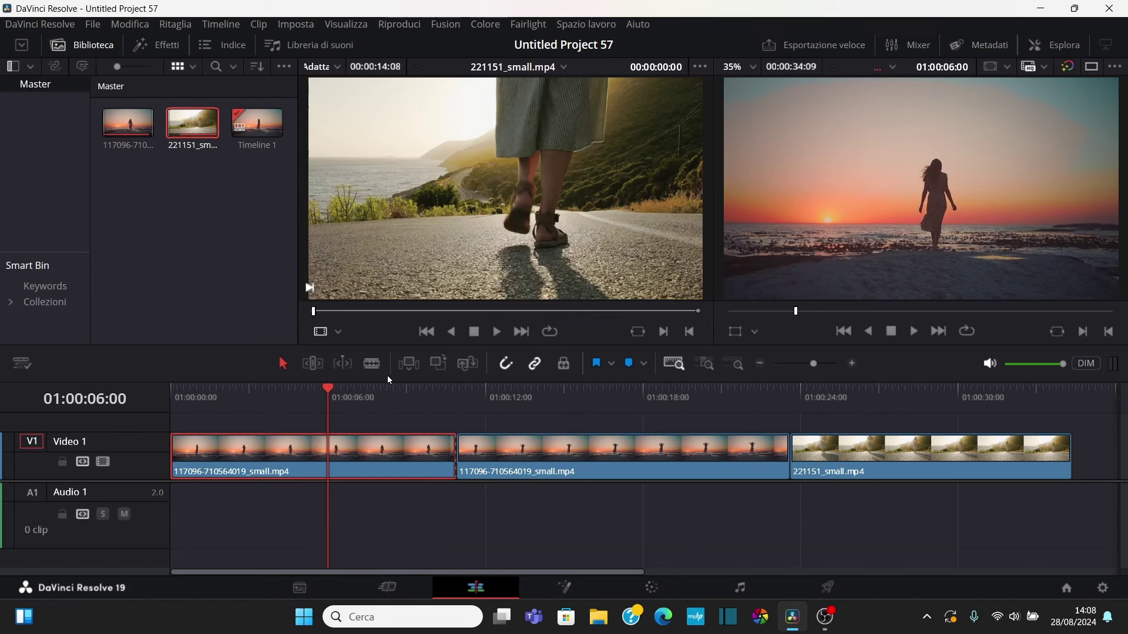
key("b")
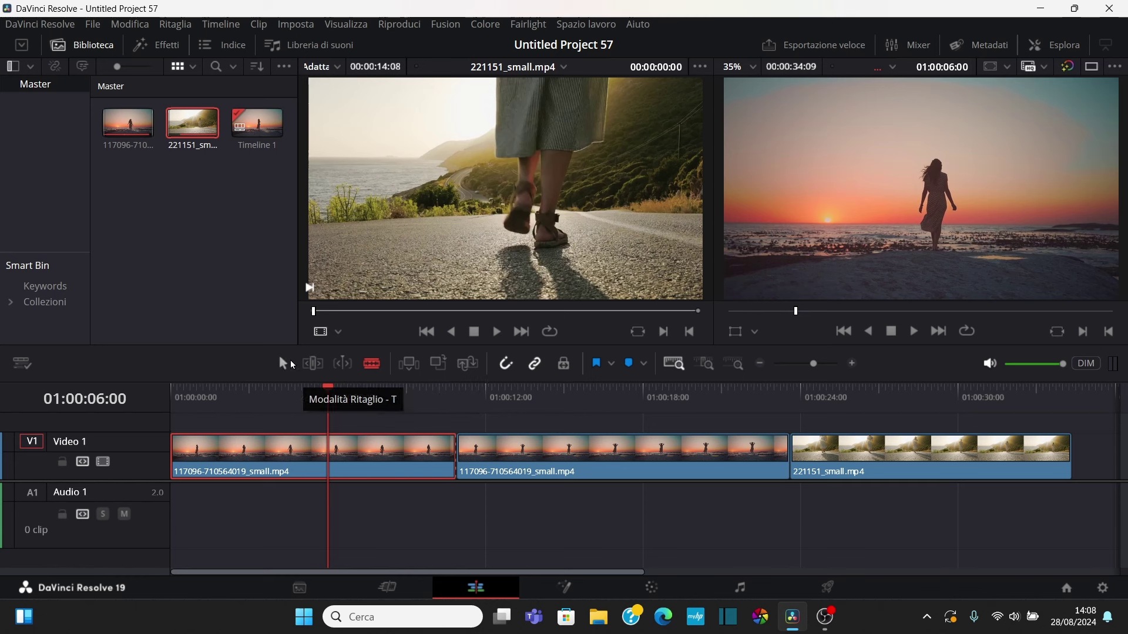
left_click(284, 367)
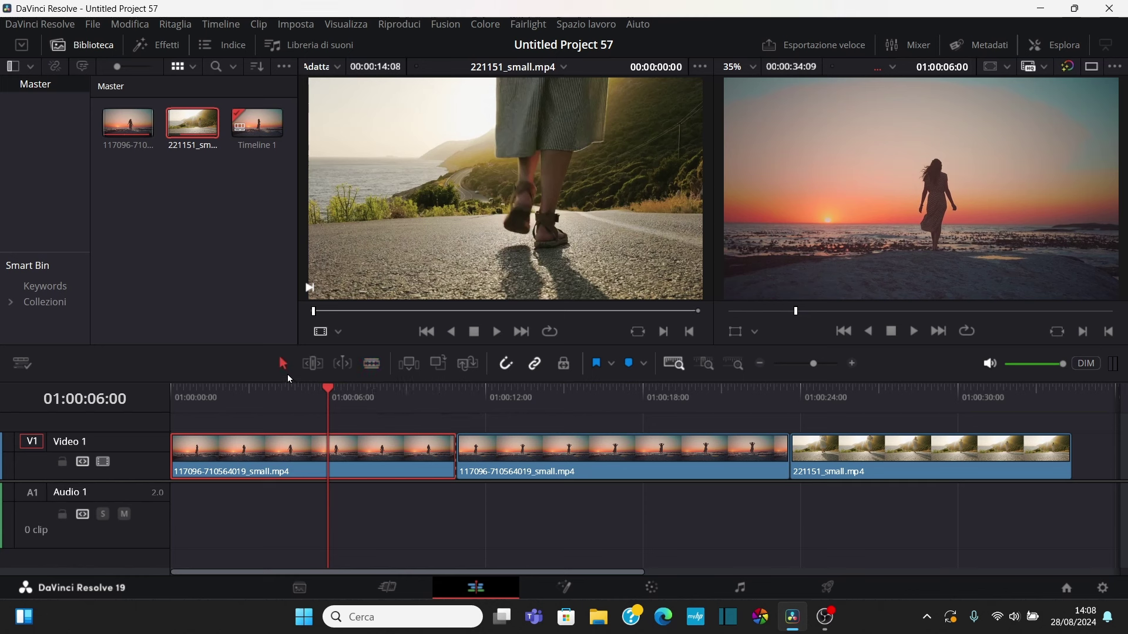
left_click(261, 397)
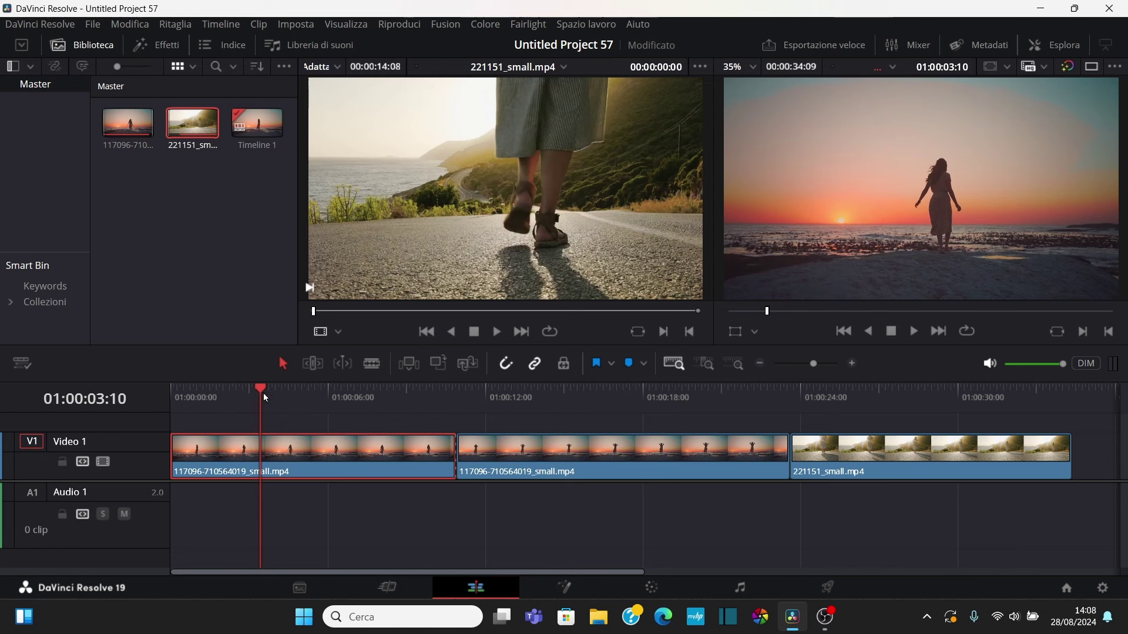
Split the sunset footage at 01:00:03:10 and 01:00:05:19, keeping the short piece in its original slot.
key("ctrl+b")
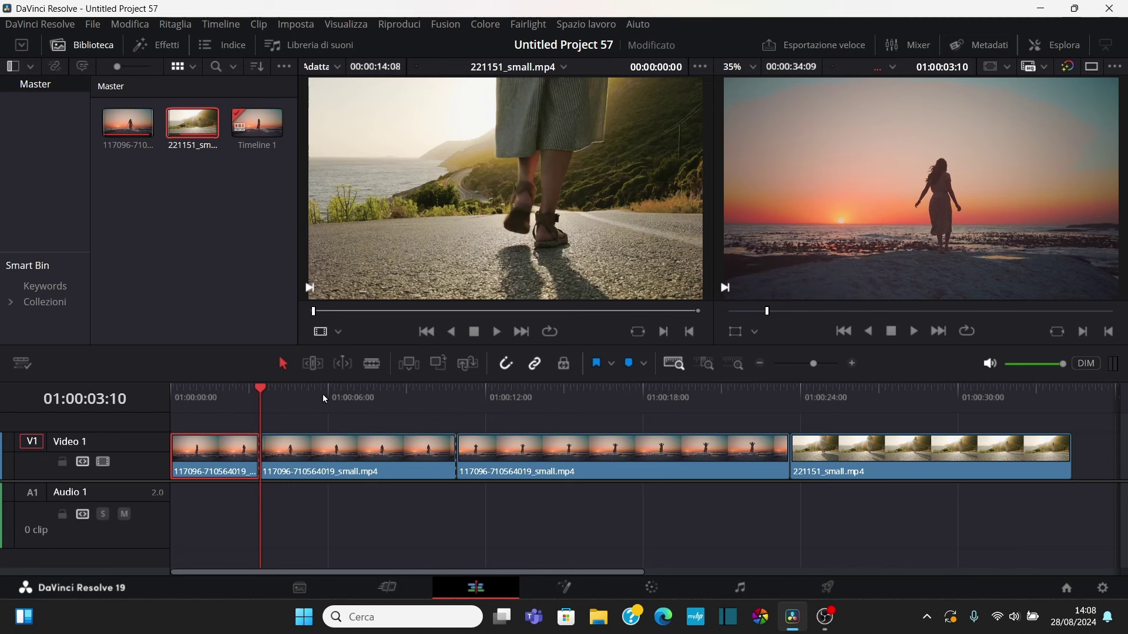
left_click(322, 394)
key("ctrl+b")
mouse_move(296, 454)
left_mouse_down()
mouse_move(334, 501)
mouse_move(297, 495)
left_mouse_up()
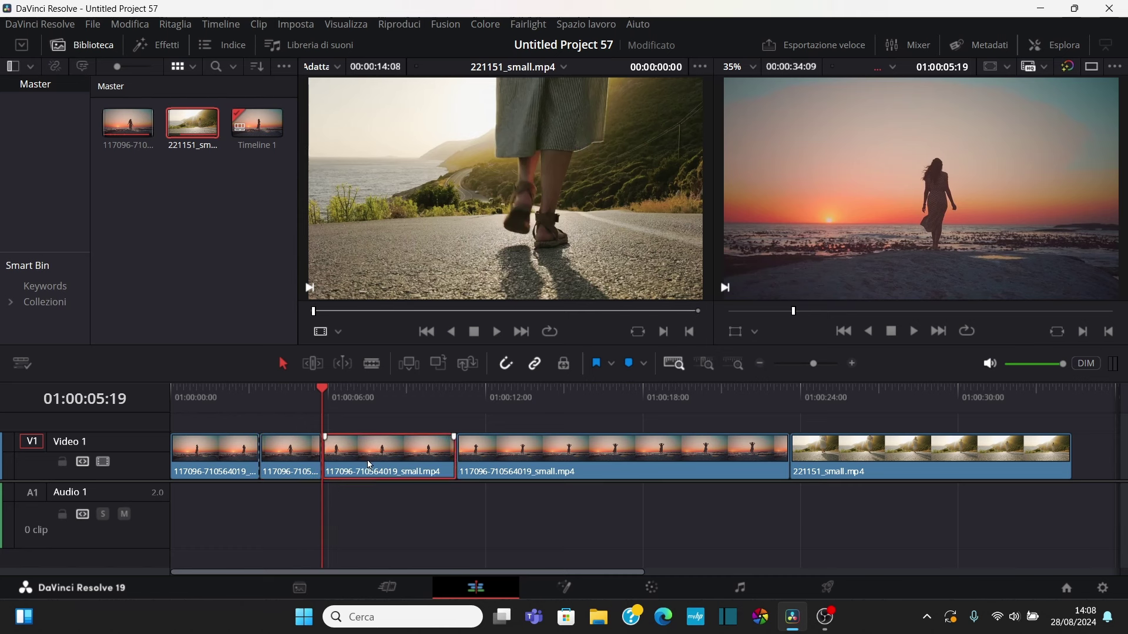
left_click_drag(360, 473, 360, 483)
left_click(372, 365)
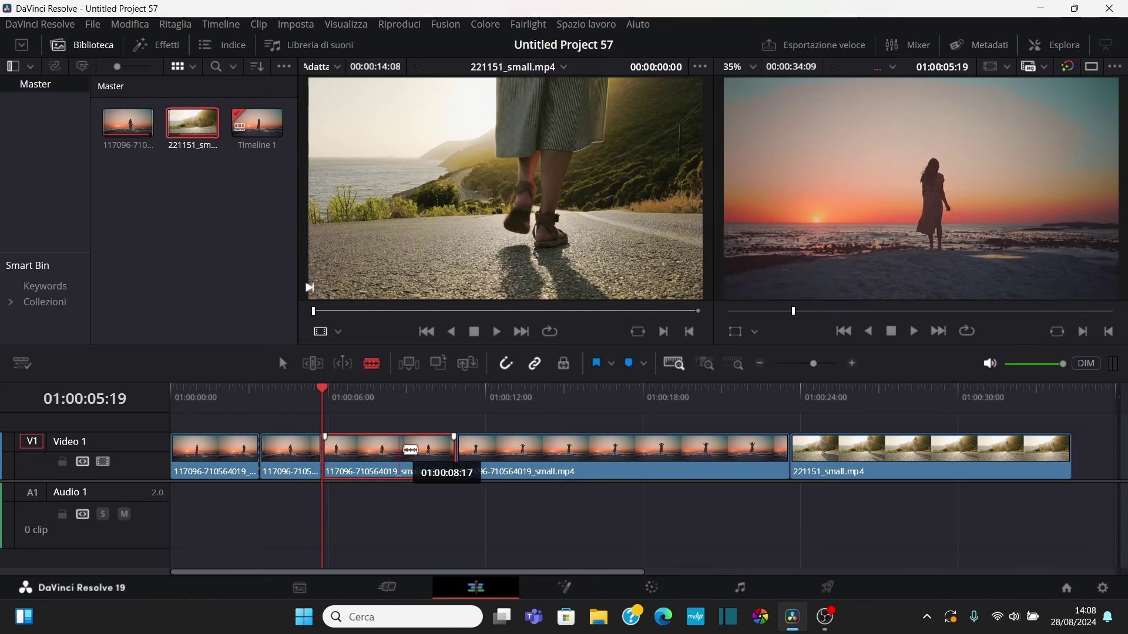
left_click(284, 364)
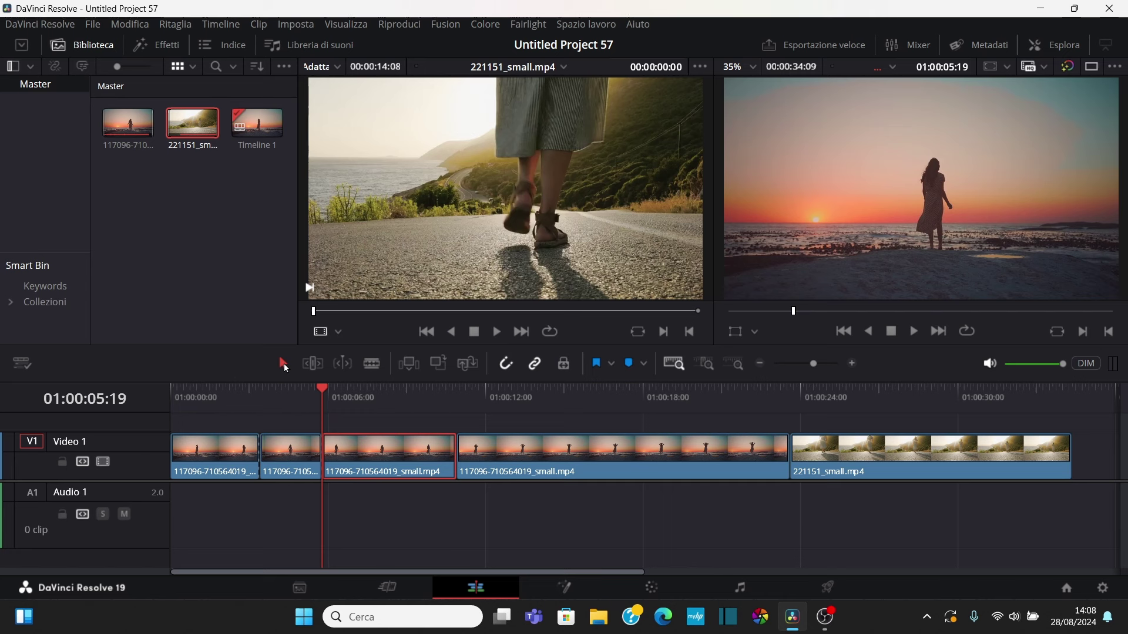
Split the sunset footage at 01:00:15:06, then park the playhead at 01:00:22:18.
left_click(570, 391)
key("ctrl+b")
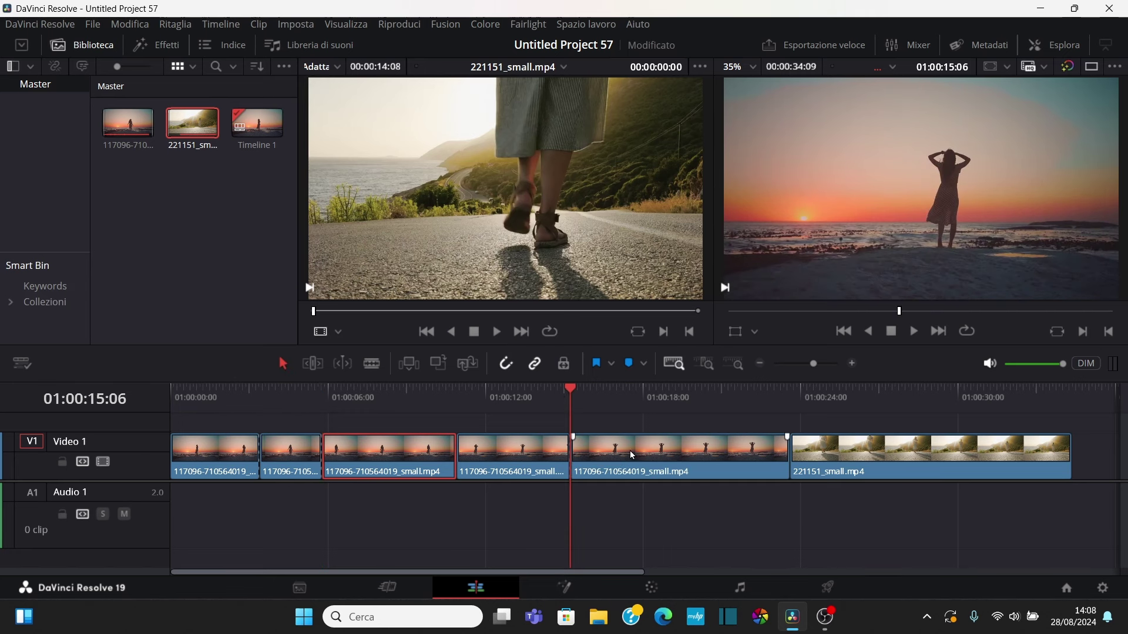
left_click(516, 446)
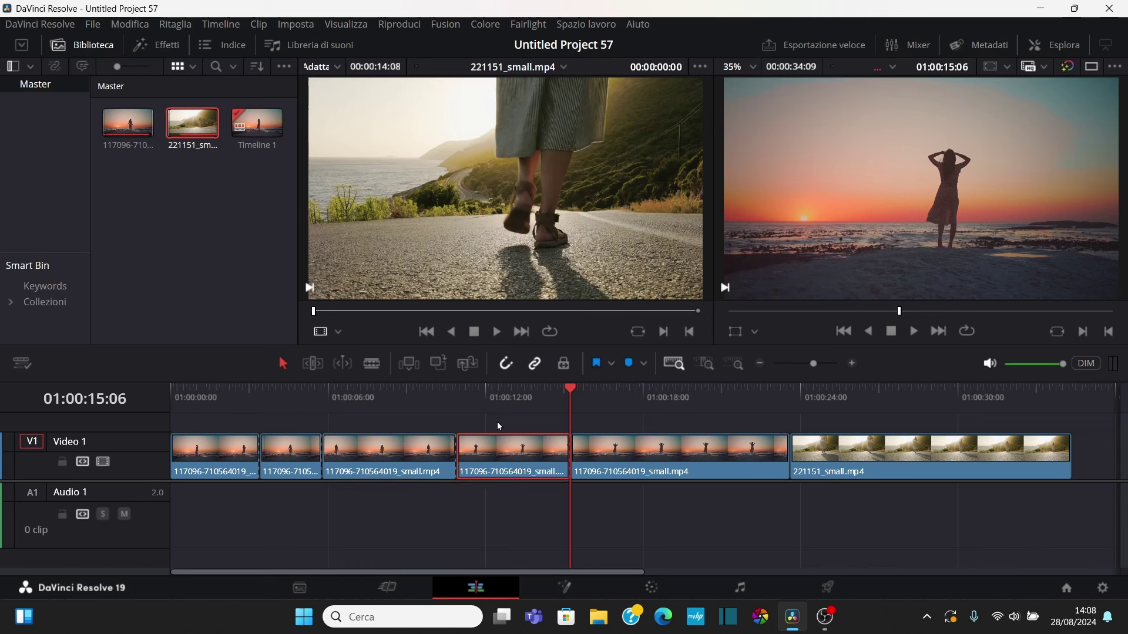
left_click(768, 390)
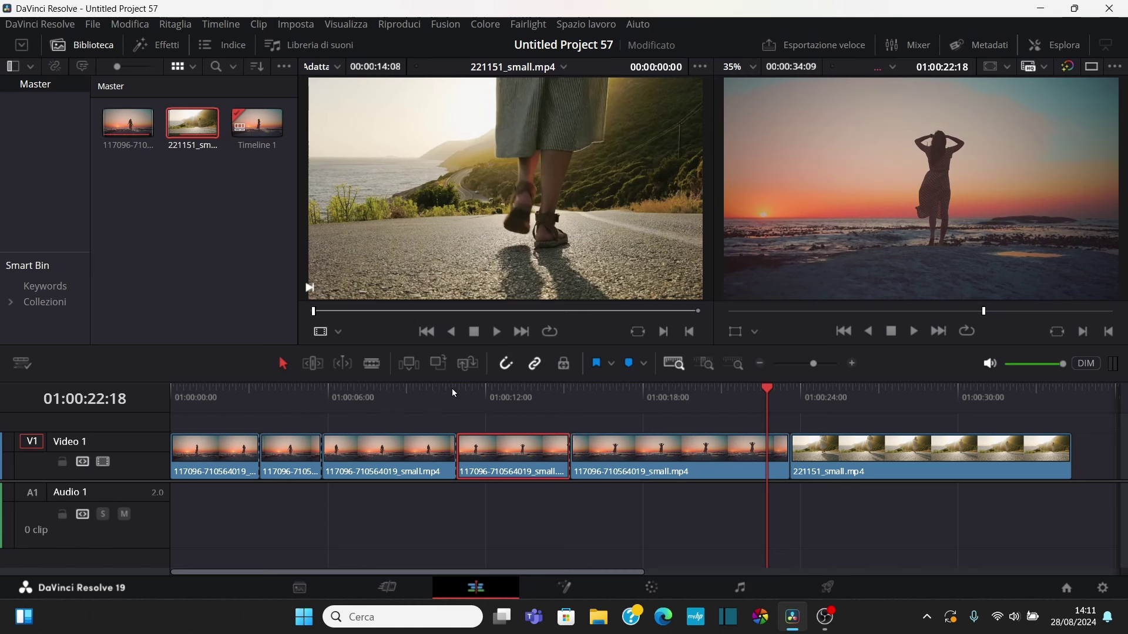
With snapping toggled off and back on, butt the fifth sunset piece against the fourth, leaving a gap before 221151_small.mp4.
left_click(505, 365)
mouse_move(651, 465)
left_mouse_down()
mouse_move(637, 465)
mouse_move(667, 465)
mouse_move(653, 465)
left_mouse_up()
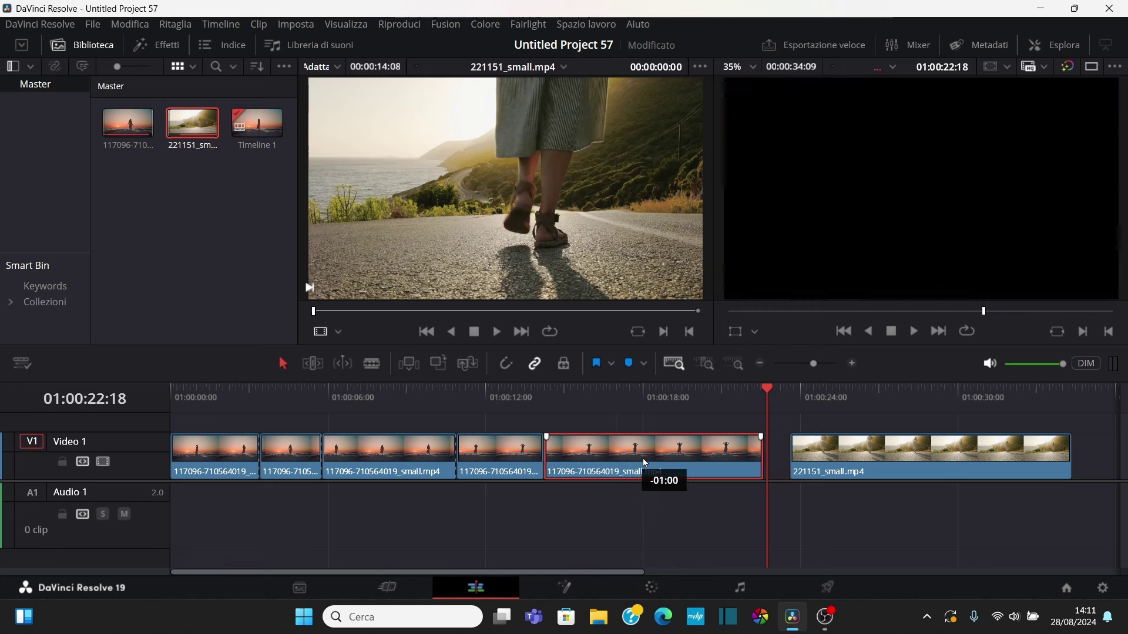
mouse_move(654, 465)
left_mouse_down()
mouse_move(699, 460)
mouse_move(688, 459)
left_mouse_up()
left_click(507, 365)
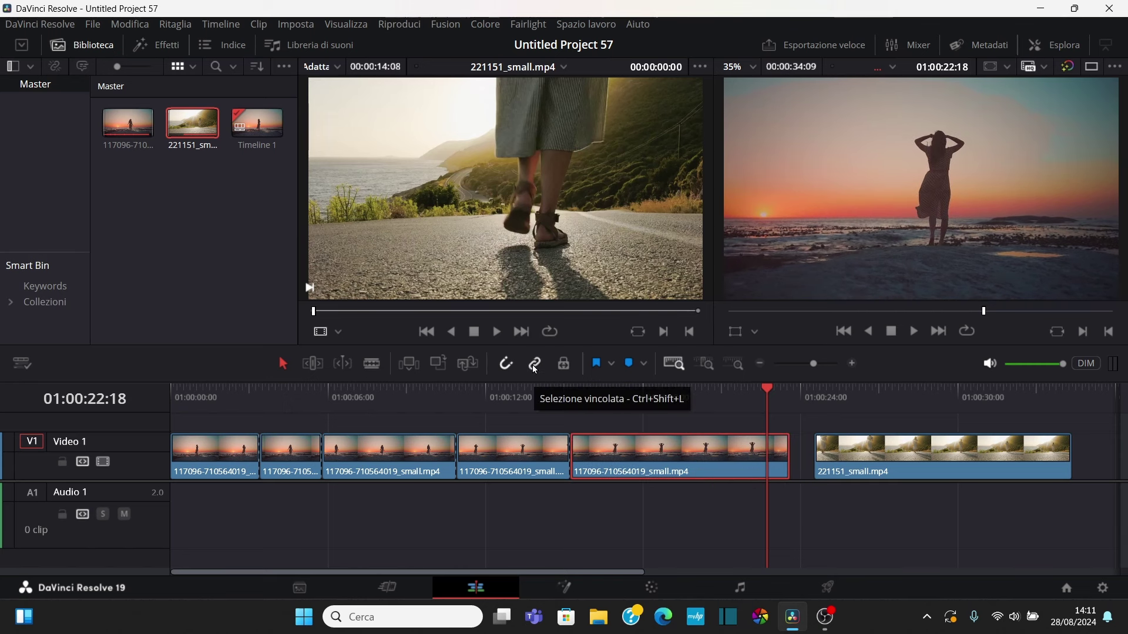
mouse_move(642, 436)
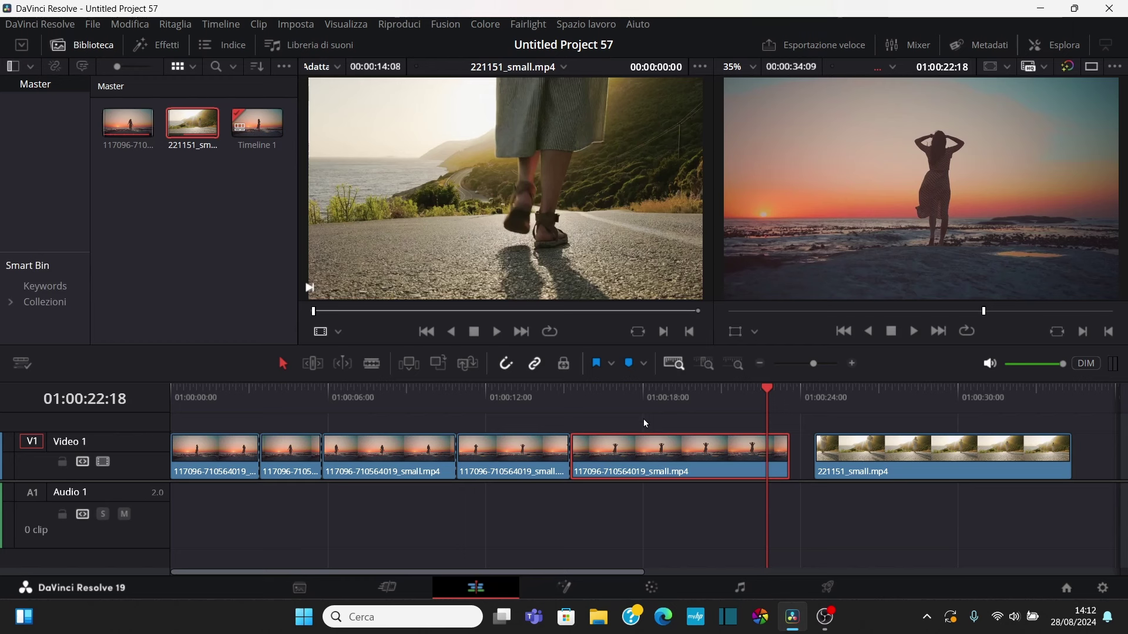
mouse_move(648, 470)
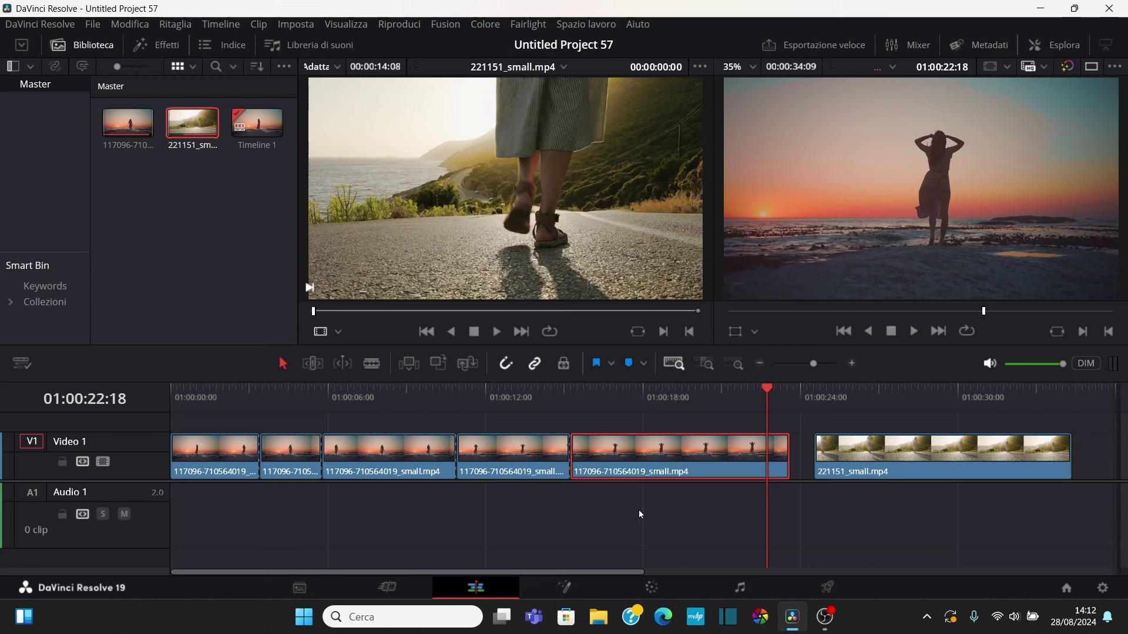
Turn on Position Lock and click the sunset pieces and 221151_small.mp4 to confirm none of them move.
left_click(564, 367)
left_click(541, 457)
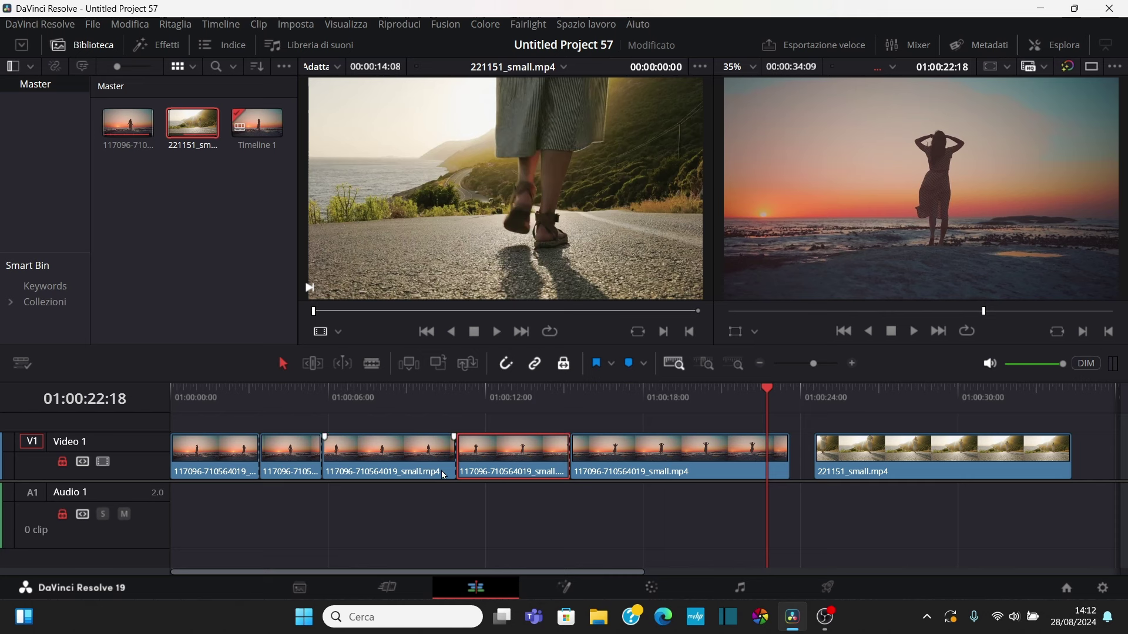
key("ctrl+z")
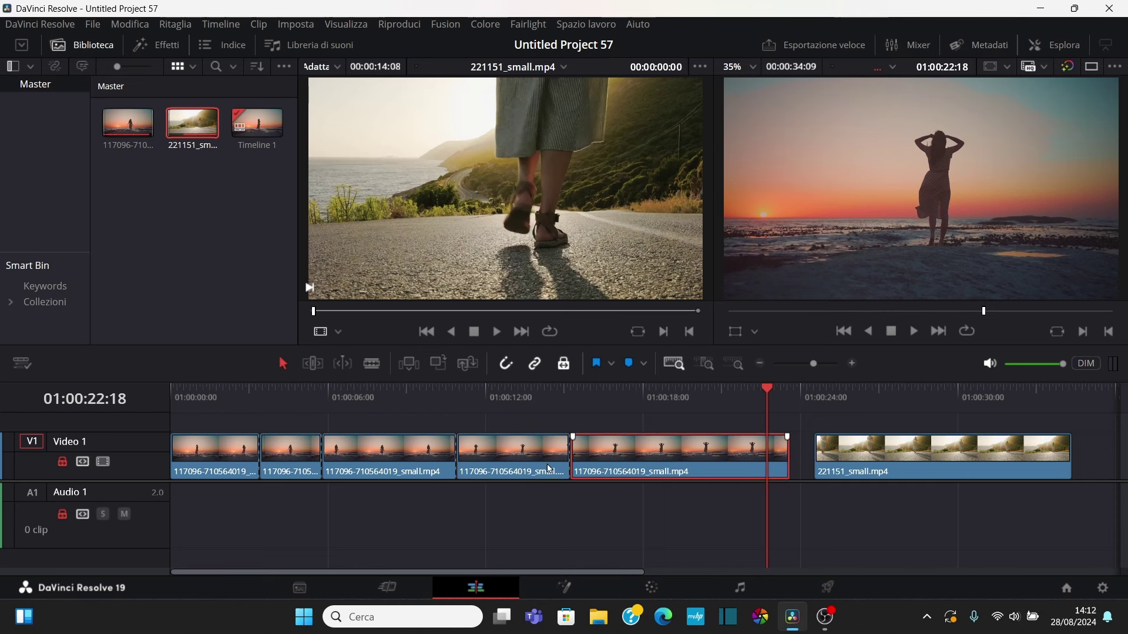
left_click(353, 458)
left_click(291, 458)
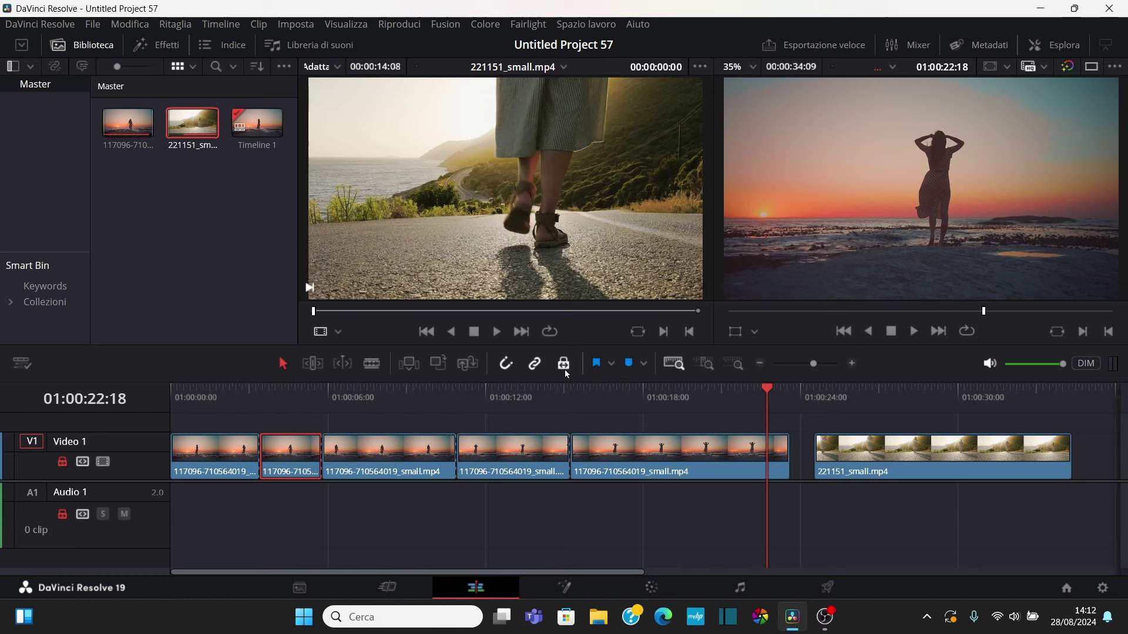
left_click(561, 455)
left_click(675, 458)
left_click(888, 475)
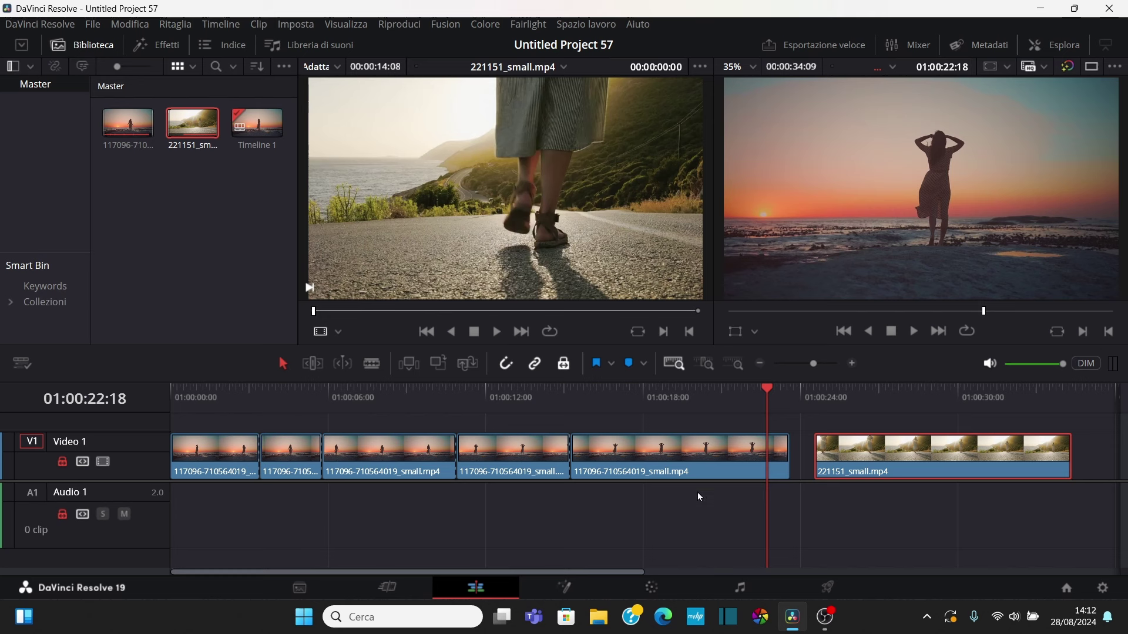
Release Position Lock and set the playhead to 01:00:19:08 in the last sunset piece.
left_click(566, 365)
left_click(678, 406)
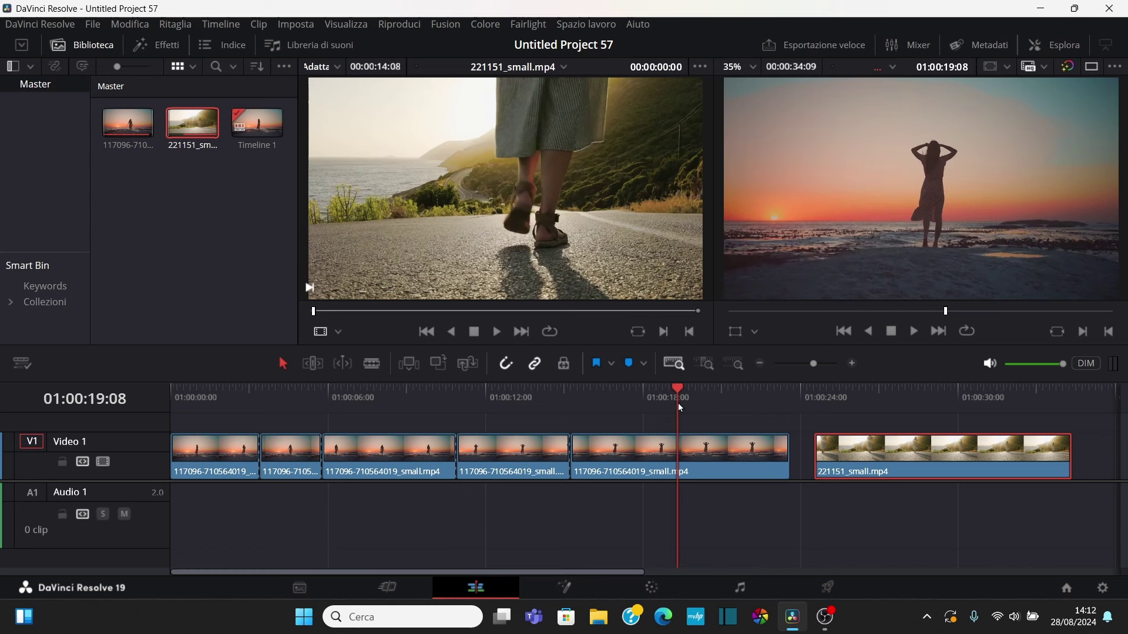
left_click(676, 364)
left_click(673, 363)
Zoom in close around the playhead, then fit the whole 00:00:34:09 timeline into view.
left_click(706, 366)
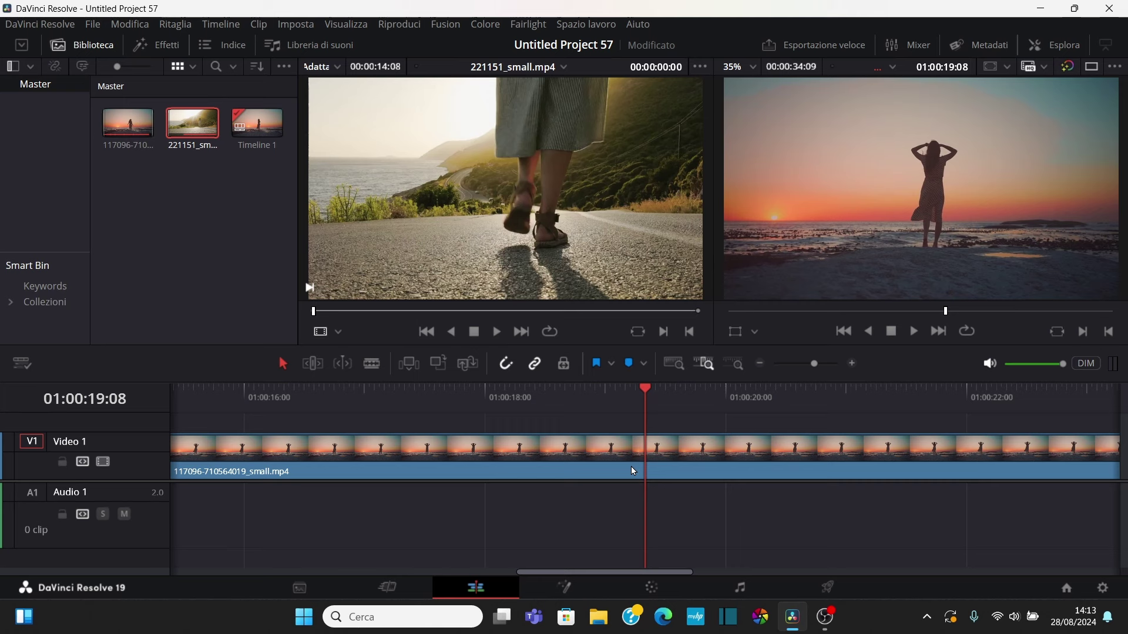
mouse_move(648, 573)
left_mouse_down()
mouse_move(609, 591)
mouse_move(653, 545)
left_mouse_up()
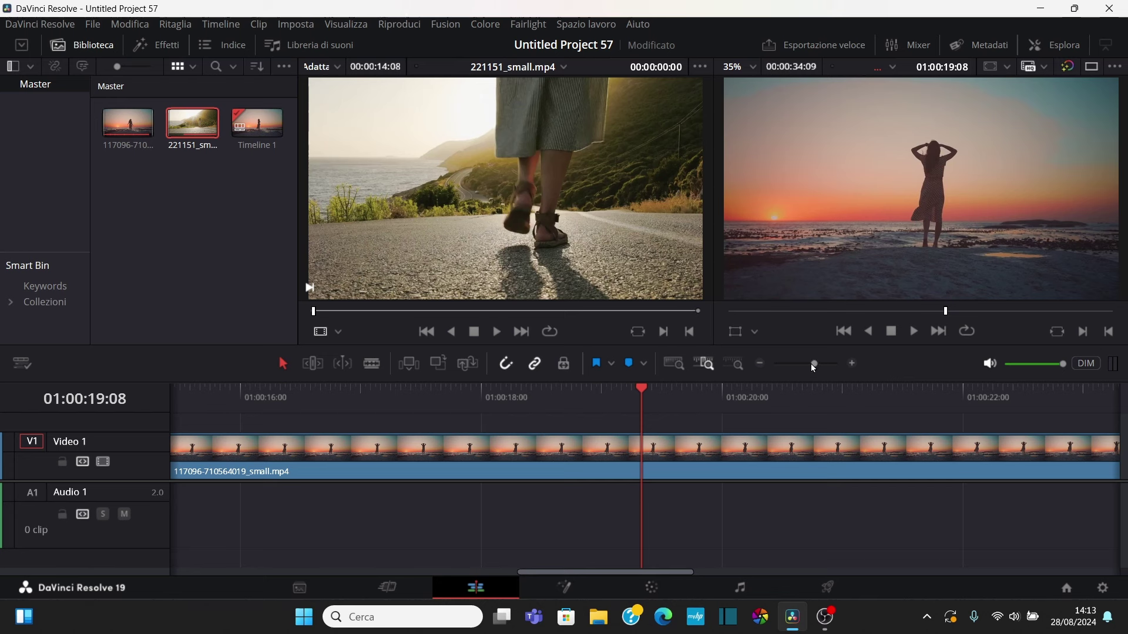
key("shift+z")
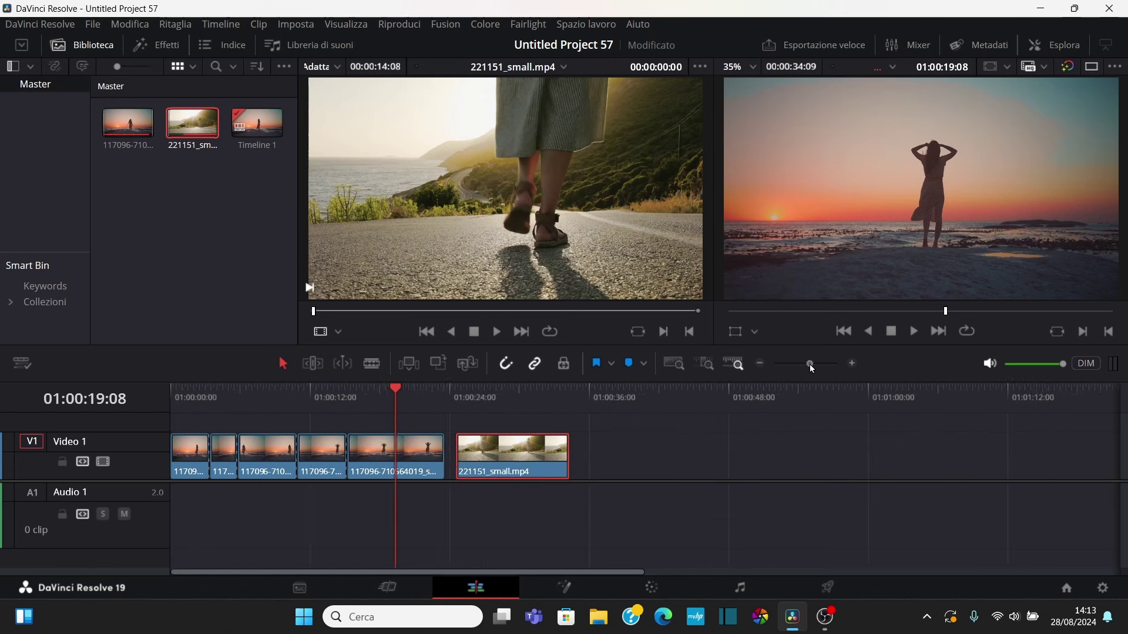
left_click_drag(811, 366, 814, 365)
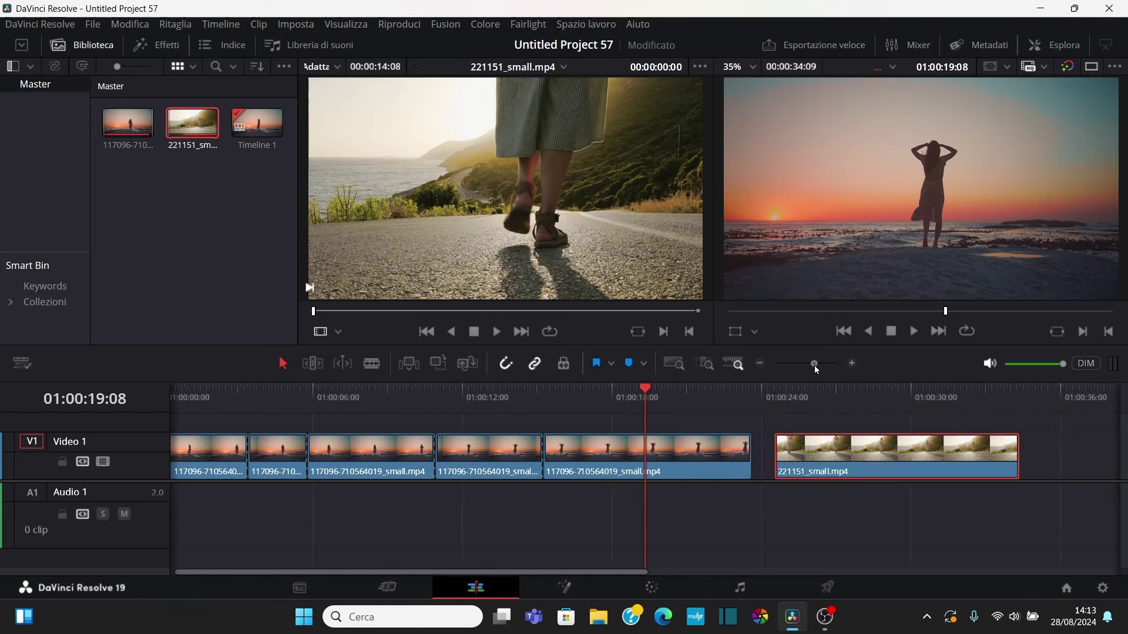
left_click(677, 365)
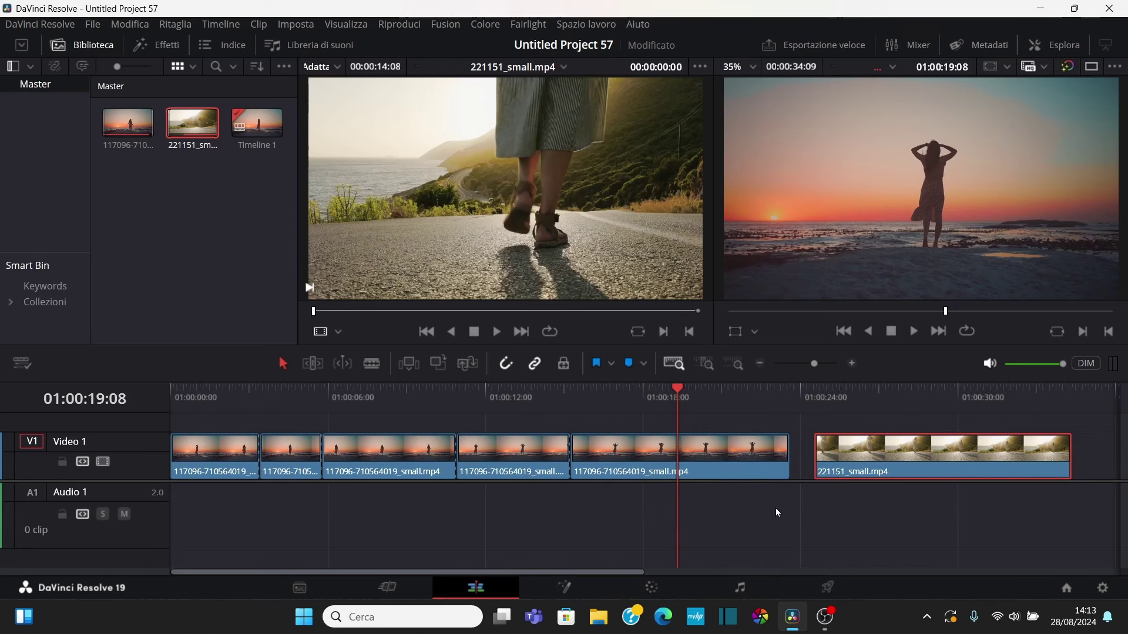
left_click(990, 363)
left_click(991, 363)
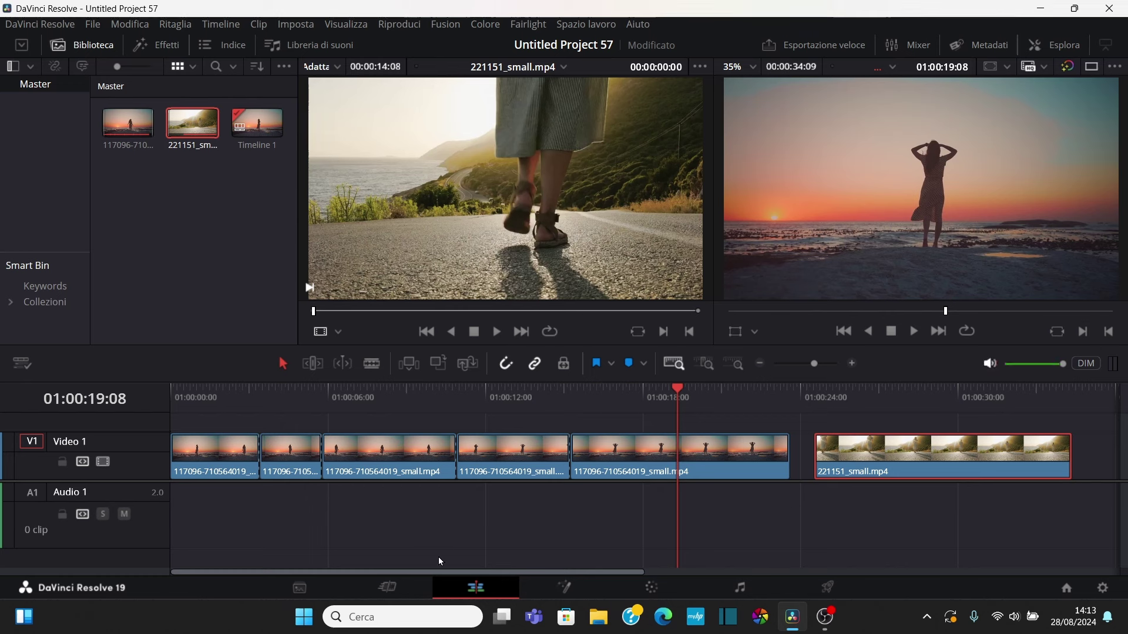